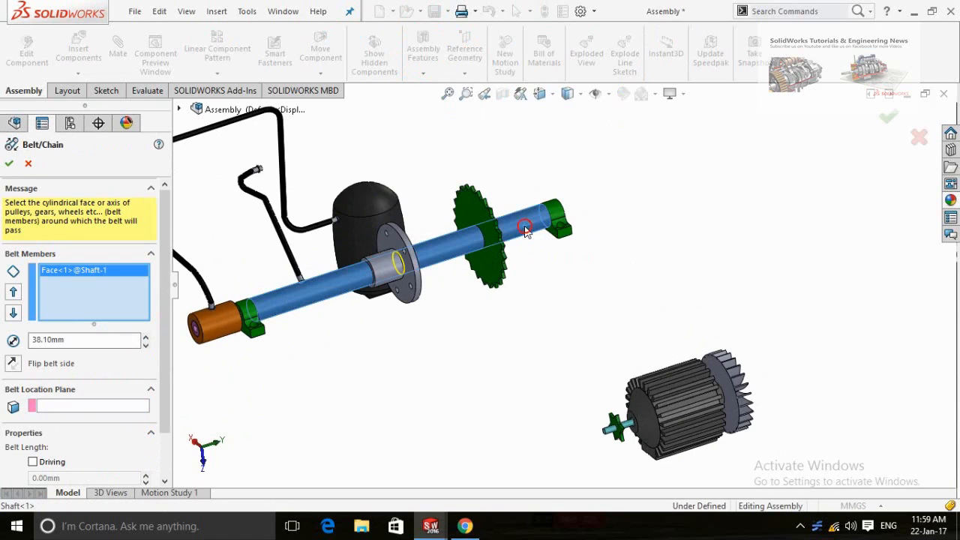
Set the belt diameter on the main shaft to 155 mm
{"action": "double_click", "coordinate": [71, 342]}
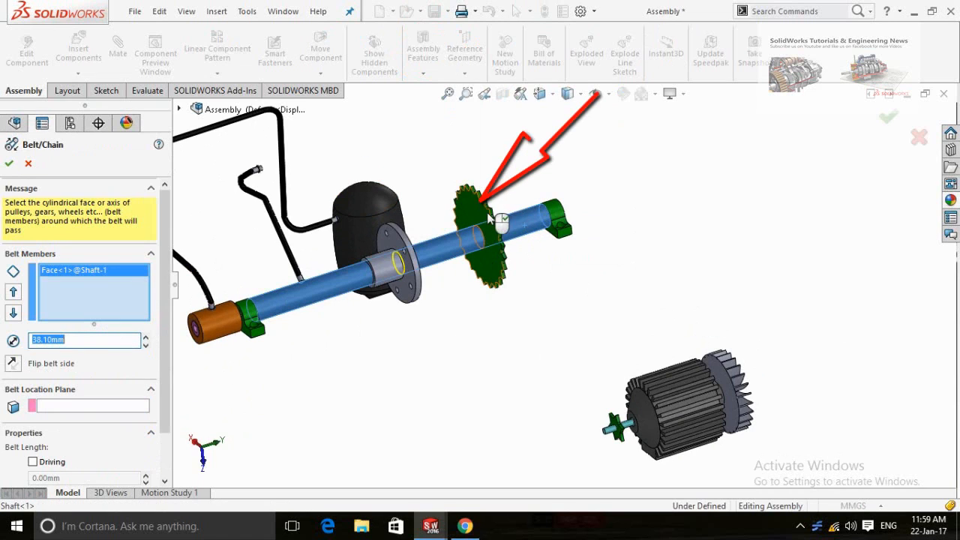
{"action": "type", "text": "155"}
{"action": "left_click", "coordinate": [489, 342]}
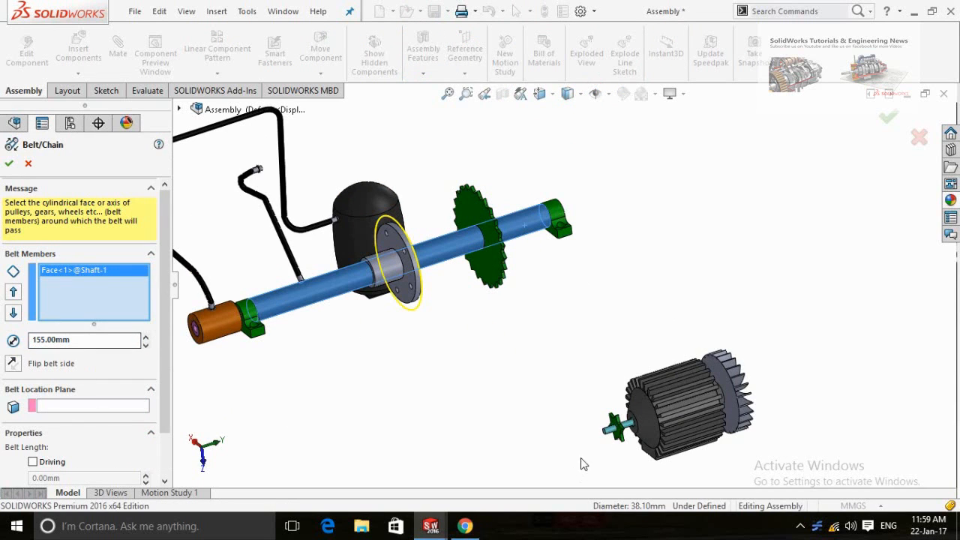
Add the motor shaft's cylindrical face as the second belt member with a diameter of 50 mm
{"action": "scroll", "coordinate": [592, 450], "scroll_direction": "down", "scroll_amount": 4}
{"action": "left_click", "coordinate": [609, 407]}
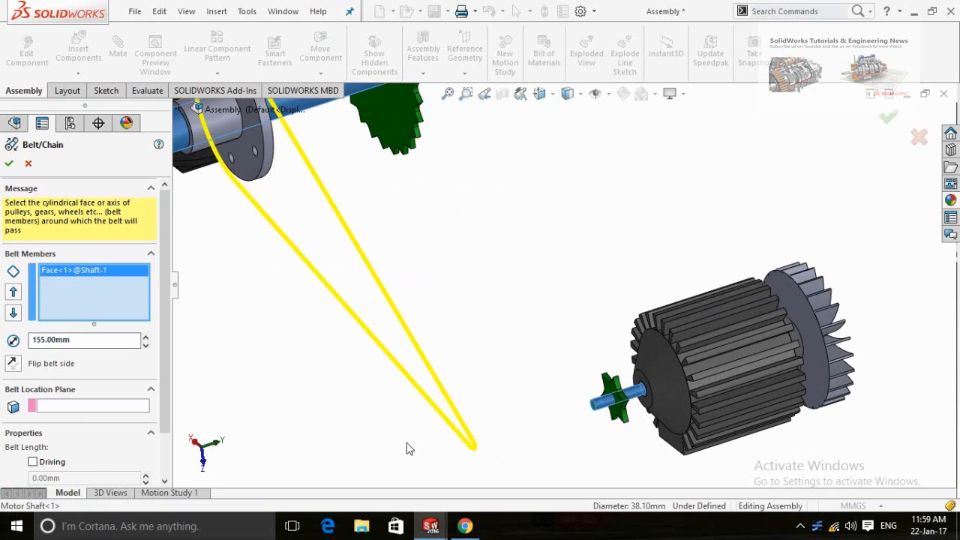
{"action": "left_click", "coordinate": [409, 448]}
{"action": "double_click", "coordinate": [74, 342]}
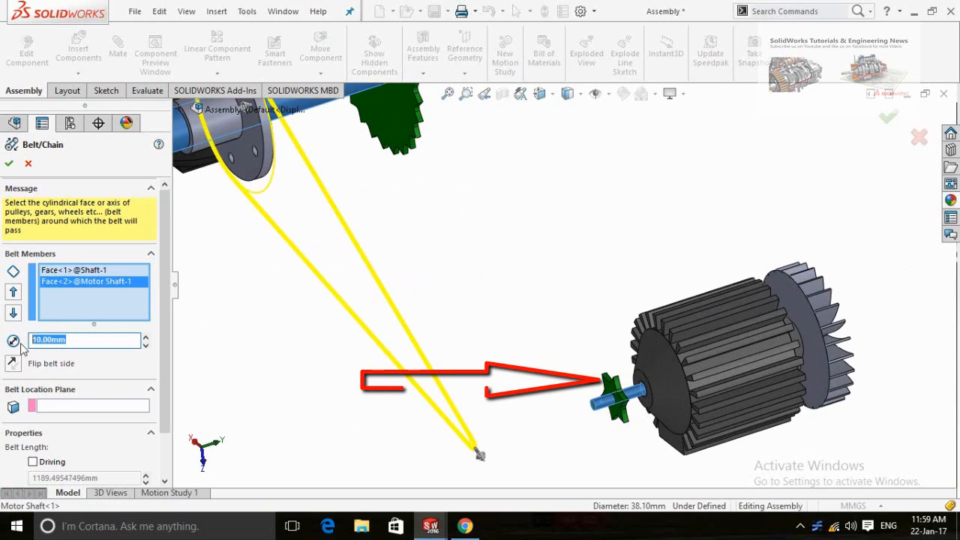
{"action": "type", "text": "50"}
{"action": "key", "text": "Return"}
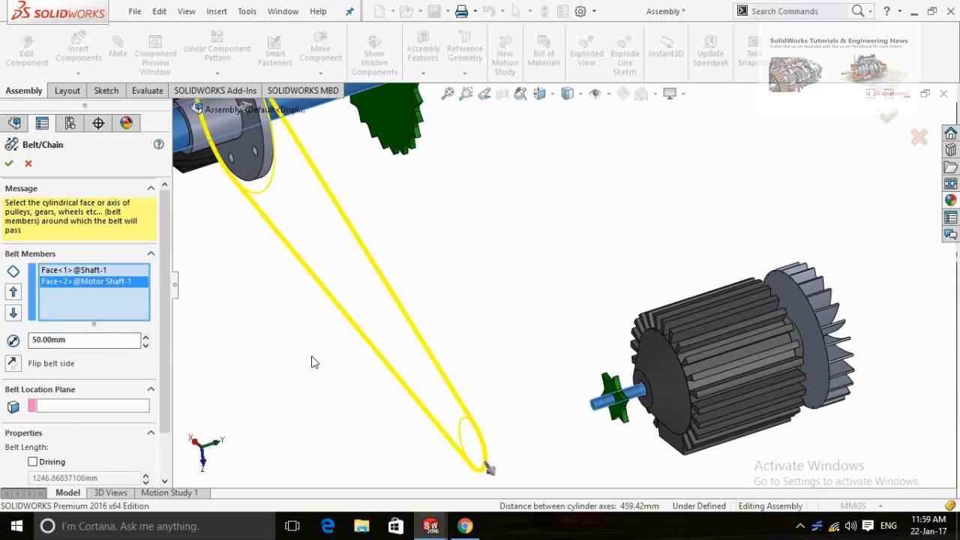
Shift the belt along the main shaft into the plane of the large sprocket and finish the Belt/Chain feature
{"action": "middle_click_drag", "start_coordinate": [313, 360], "coordinate": [435, 202]}
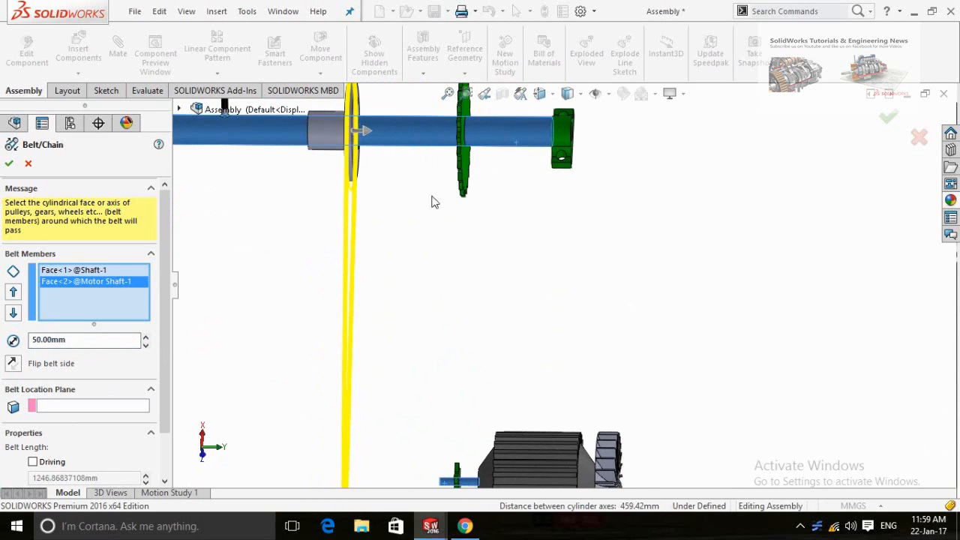
{"action": "scroll", "coordinate": [431, 141], "scroll_direction": "down", "scroll_amount": 3}
{"action": "mouse_move", "coordinate": [504, 323]}
{"action": "middle_mouse_down"}
{"action": "mouse_move", "coordinate": [495, 313]}
{"action": "mouse_move", "coordinate": [499, 302]}
{"action": "mouse_move", "coordinate": [504, 309]}
{"action": "middle_mouse_up"}
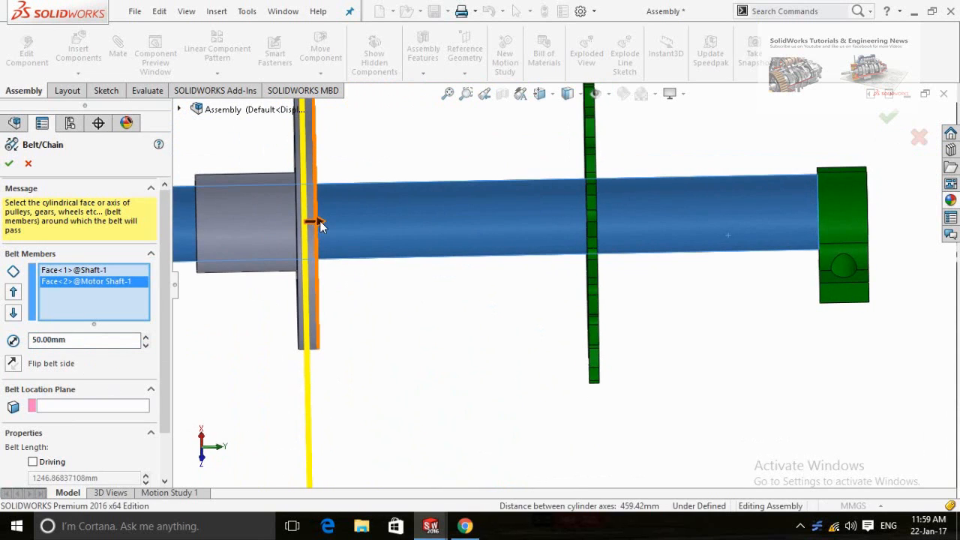
{"action": "left_click_drag", "start_coordinate": [320, 220], "coordinate": [592, 239]}
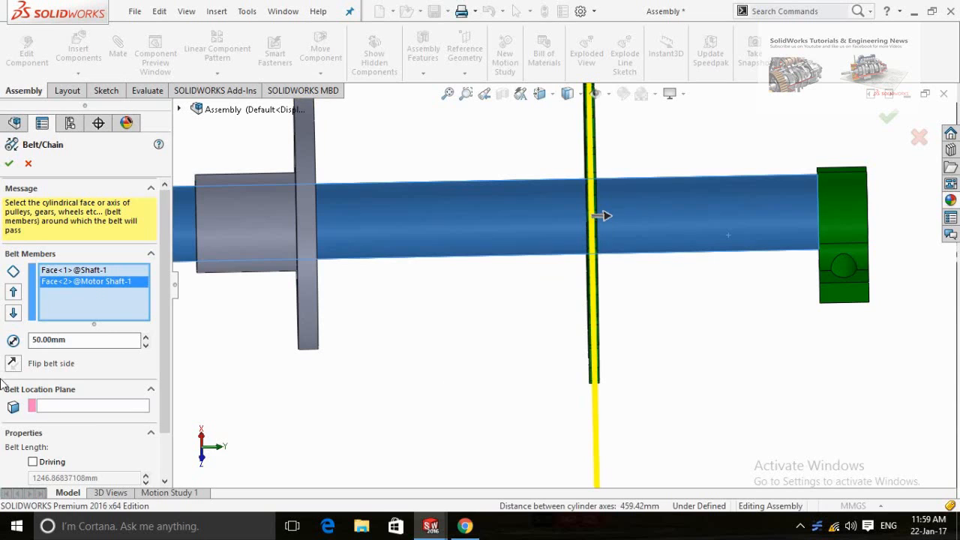
{"action": "scroll", "coordinate": [2, 382], "scroll_direction": "down", "scroll_amount": 2}
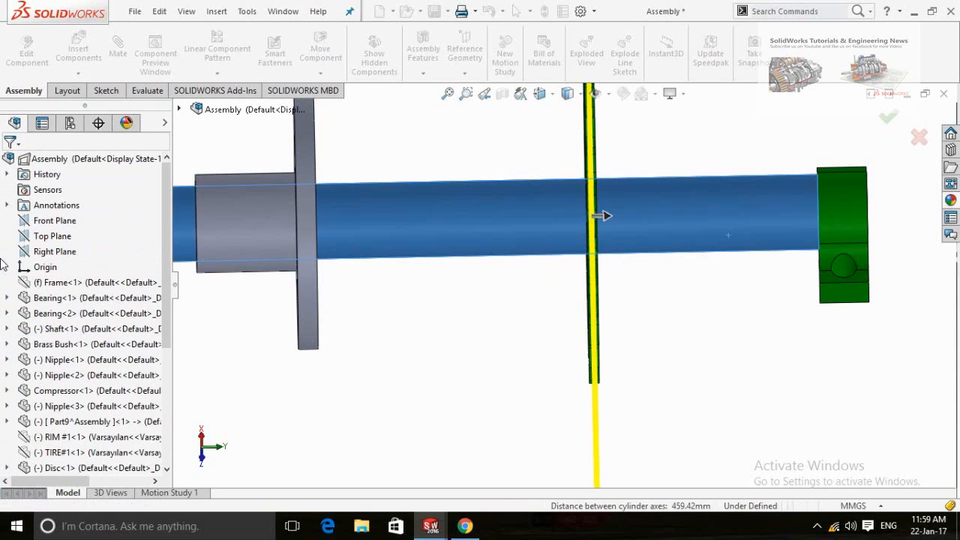
{"action": "scroll", "coordinate": [486, 418], "scroll_direction": "up", "scroll_amount": 3}
{"action": "scroll", "coordinate": [486, 418], "scroll_direction": "up", "scroll_amount": 2}
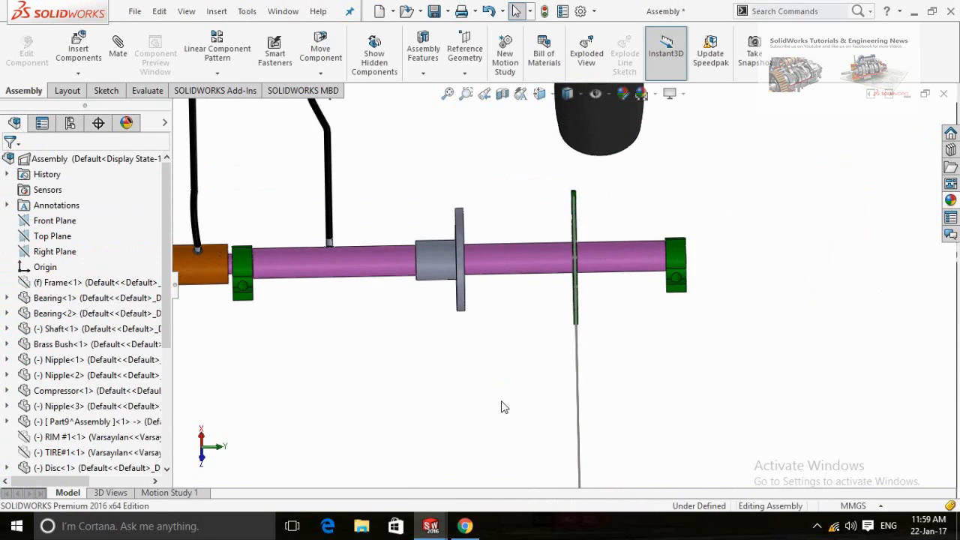
{"action": "middle_click_drag", "start_coordinate": [503, 379], "coordinate": [480, 372]}
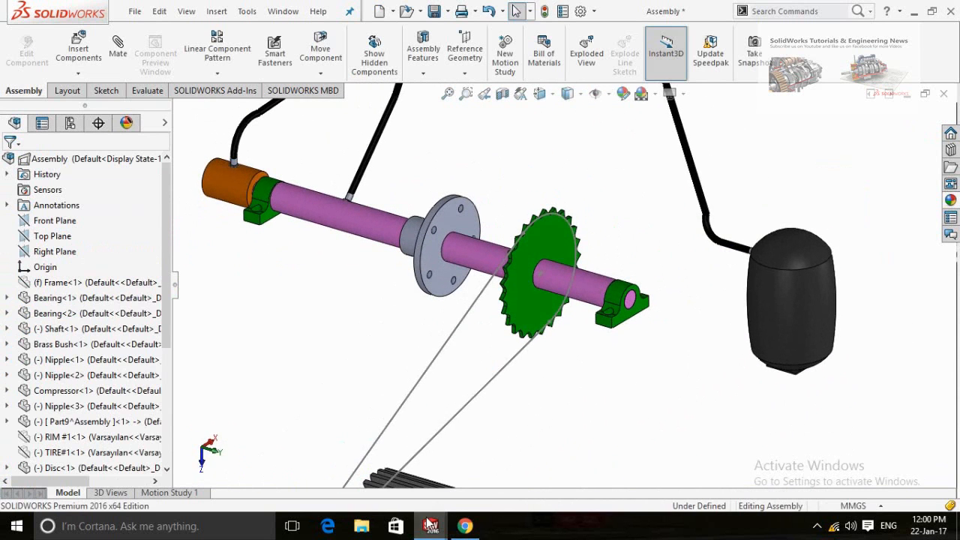
Examine the open Chain part 1, Chain Part 2 and Chain Part 3 models and return to the assembly
{"action": "mouse_move", "coordinate": [429, 525]}
{"action": "mouse_move", "coordinate": [201, 487]}
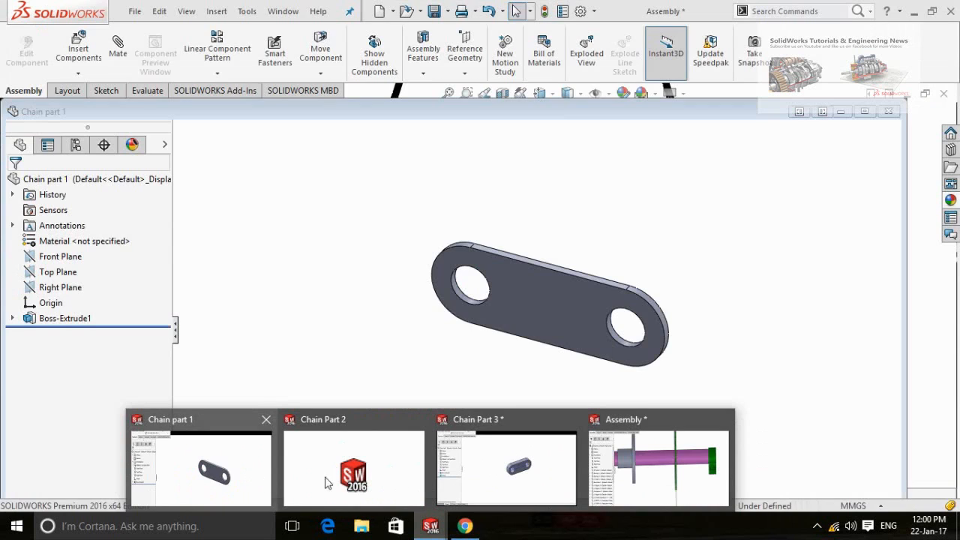
{"action": "mouse_move", "coordinate": [508, 476]}
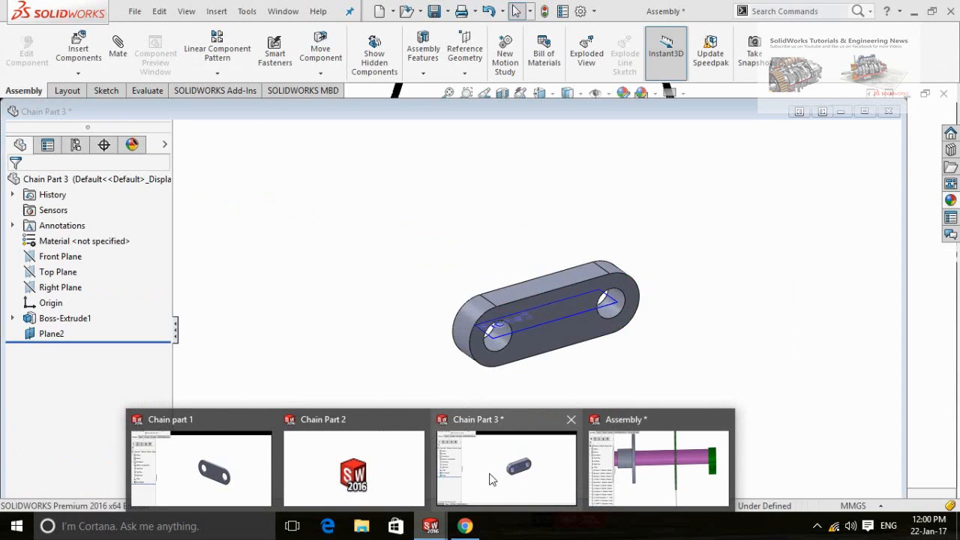
{"action": "mouse_move", "coordinate": [231, 473]}
{"action": "left_click", "coordinate": [579, 458]}
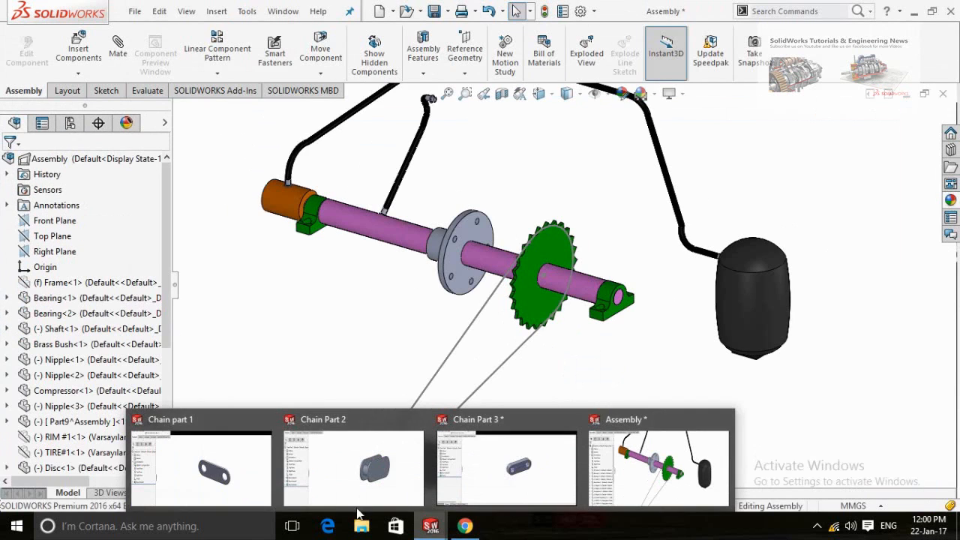
{"action": "mouse_move", "coordinate": [370, 497]}
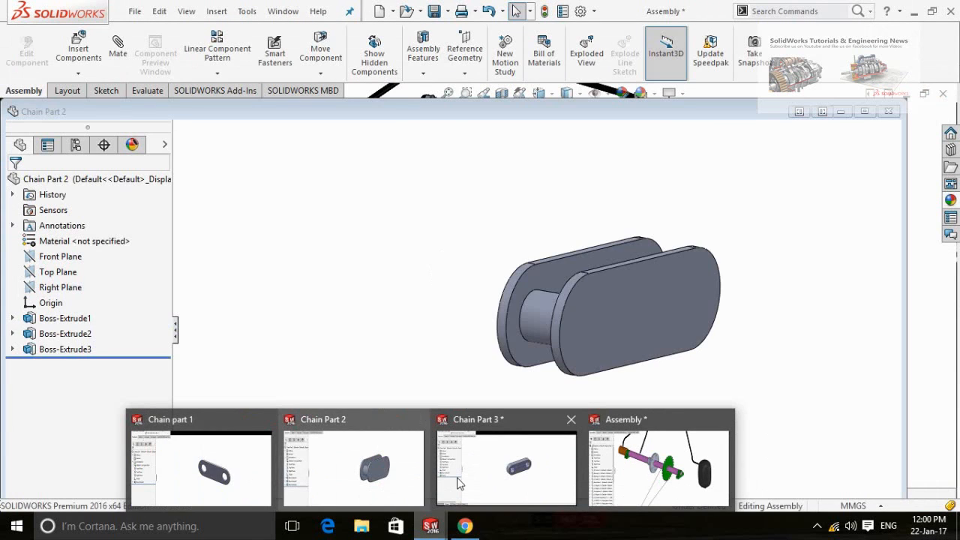
{"action": "mouse_move", "coordinate": [507, 473]}
{"action": "left_click", "coordinate": [619, 494]}
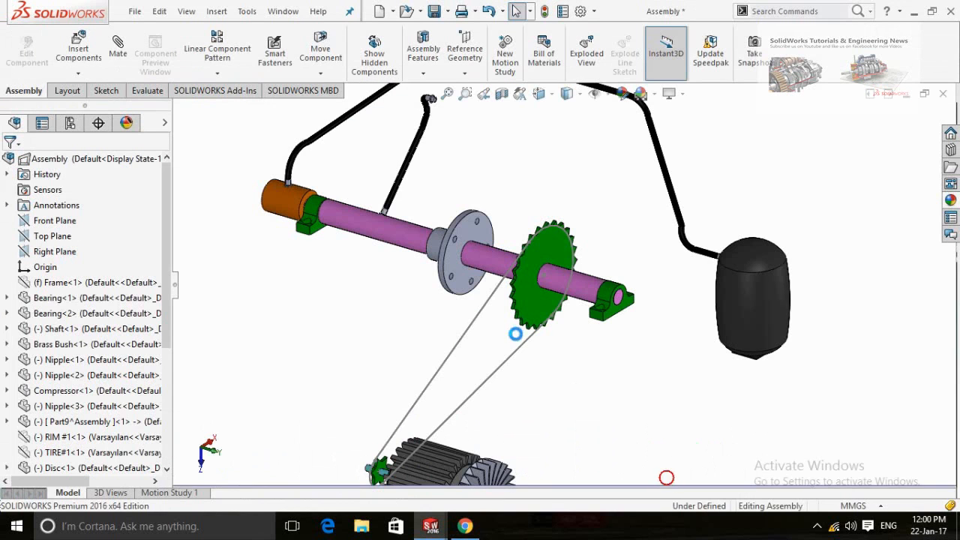
Insert Chain Part 2 and Chain Part 3 side by side in the empty space near the main shaft
{"action": "left_click", "coordinate": [69, 54]}
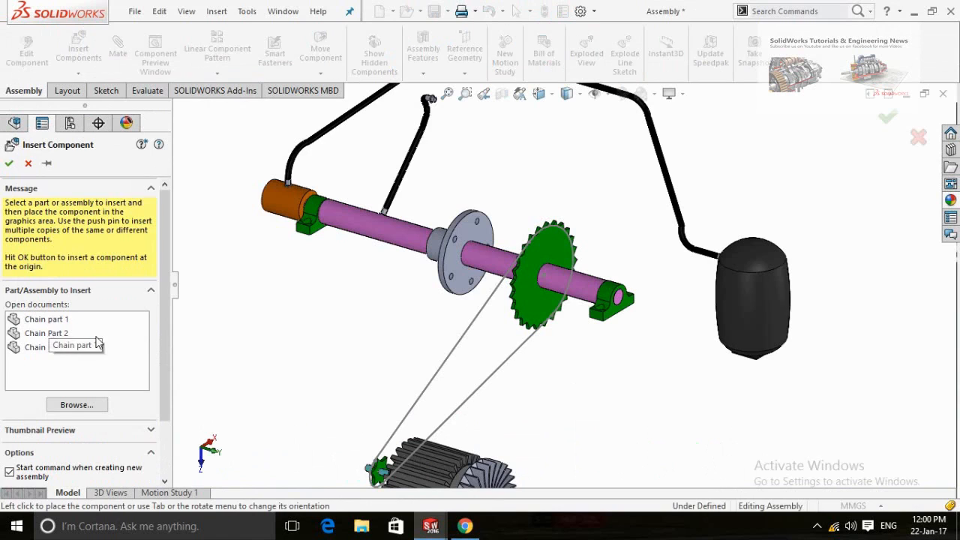
{"action": "mouse_move", "coordinate": [429, 530]}
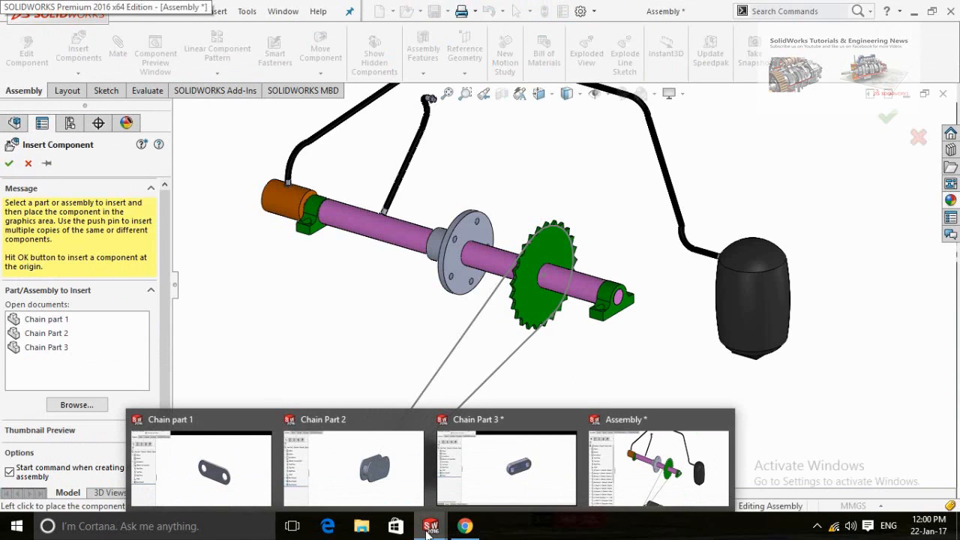
{"action": "left_click", "coordinate": [47, 333]}
{"action": "left_click", "coordinate": [50, 347], "text": "ctrl"}
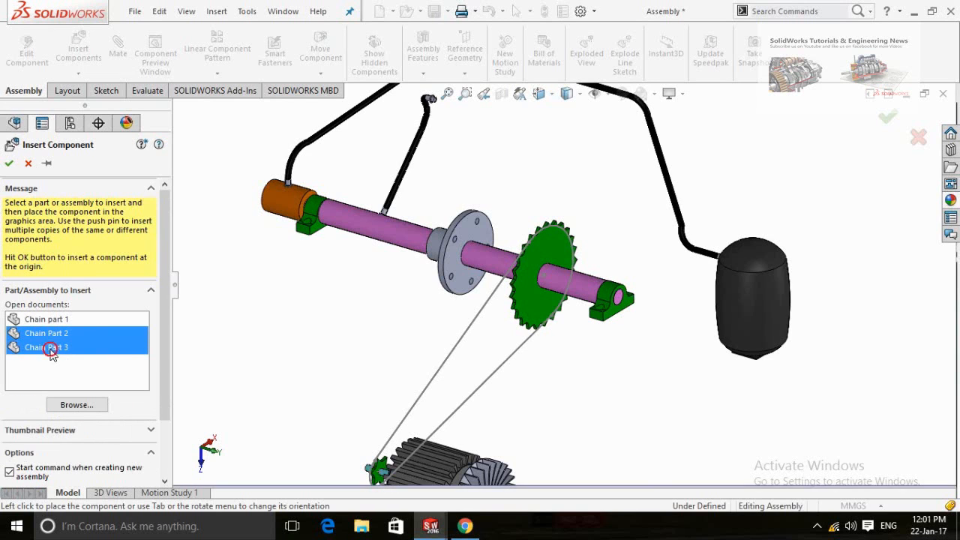
{"action": "left_click", "coordinate": [320, 306]}
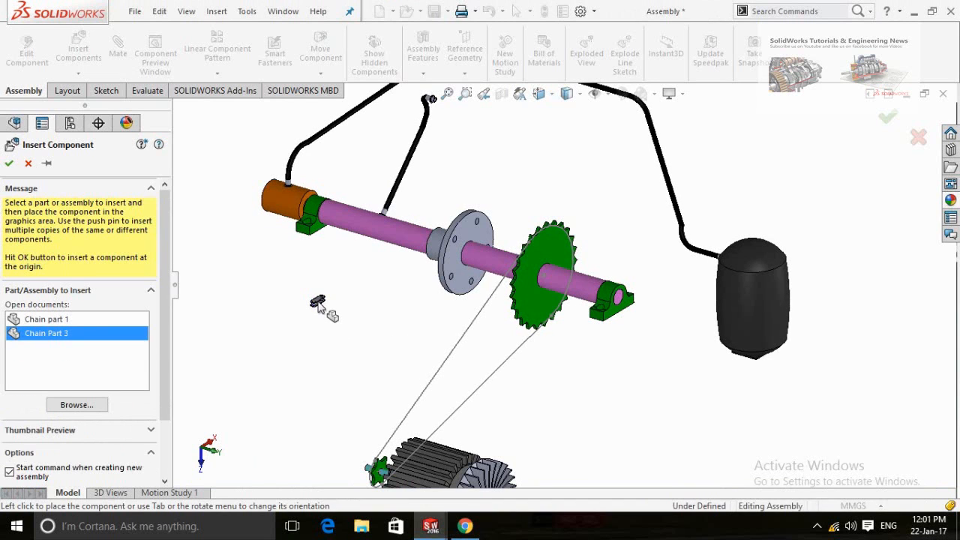
{"action": "scroll", "coordinate": [319, 306], "scroll_direction": "down", "scroll_amount": 4}
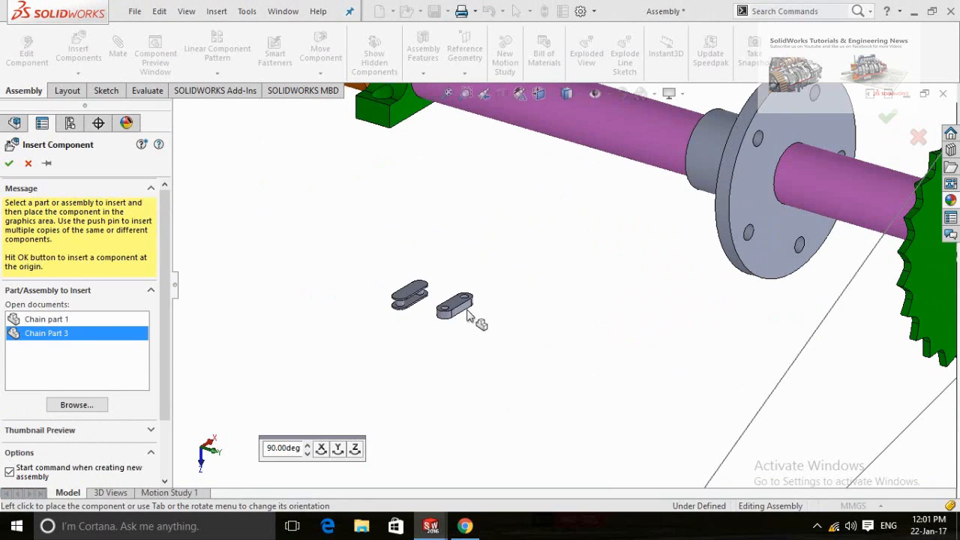
{"action": "left_click", "coordinate": [452, 306]}
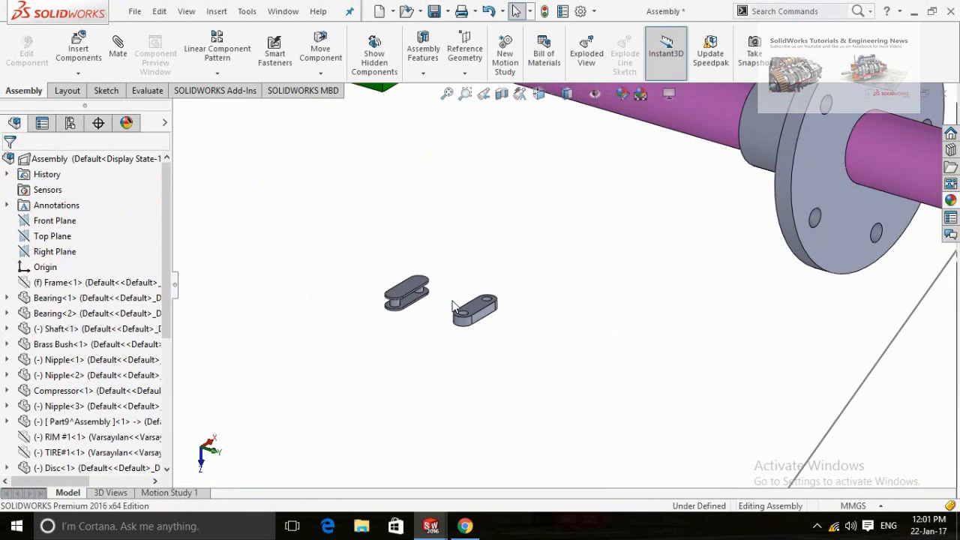
Mate the pin of Chain Part 2 concentric with an end hole of Chain Part 3
{"action": "scroll", "coordinate": [453, 305], "scroll_direction": "down", "scroll_amount": 5}
{"action": "left_click", "coordinate": [411, 268]}
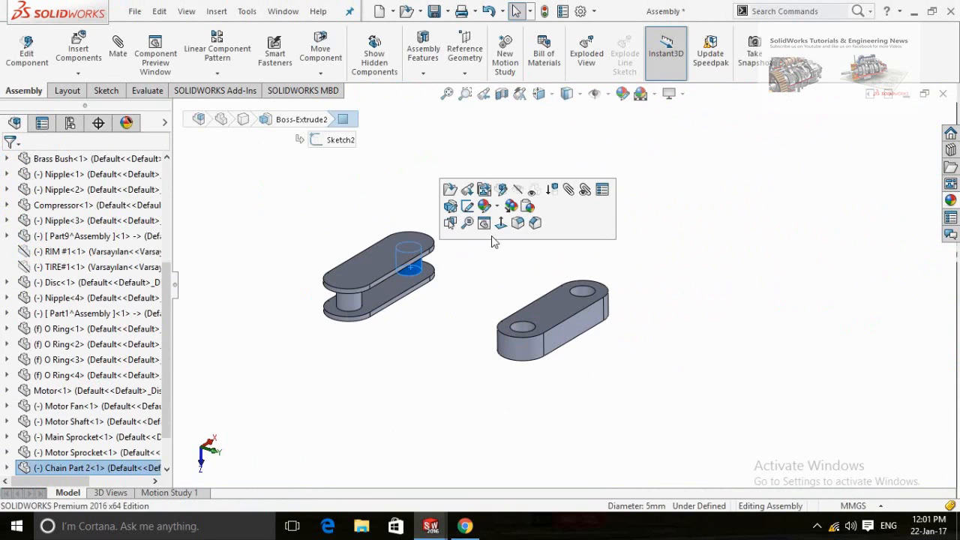
{"action": "key", "text": "m"}
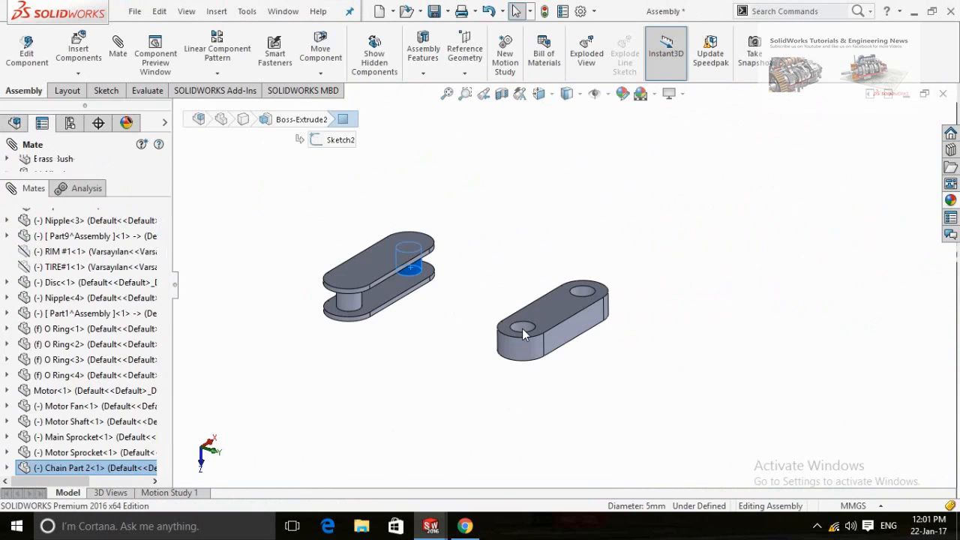
{"action": "left_click", "coordinate": [523, 330]}
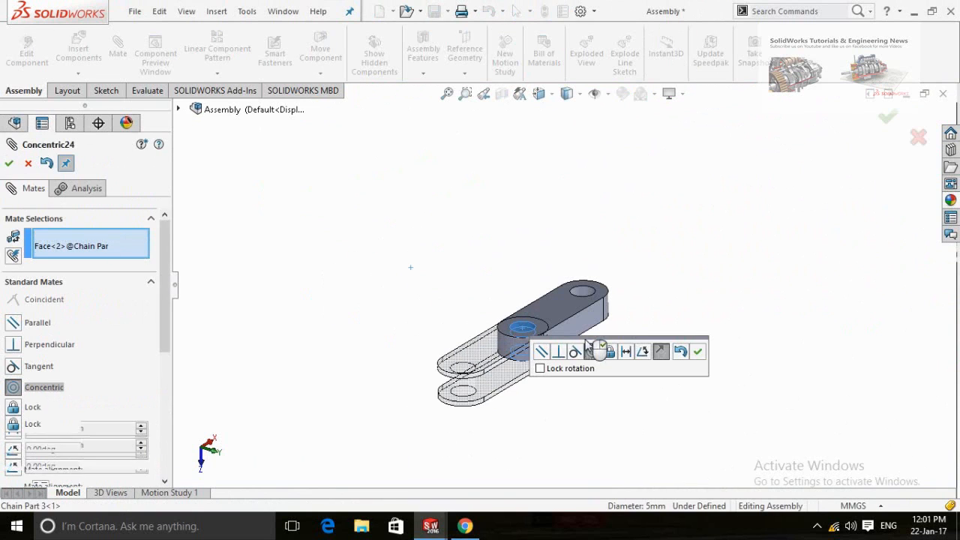
{"action": "left_click", "coordinate": [696, 352]}
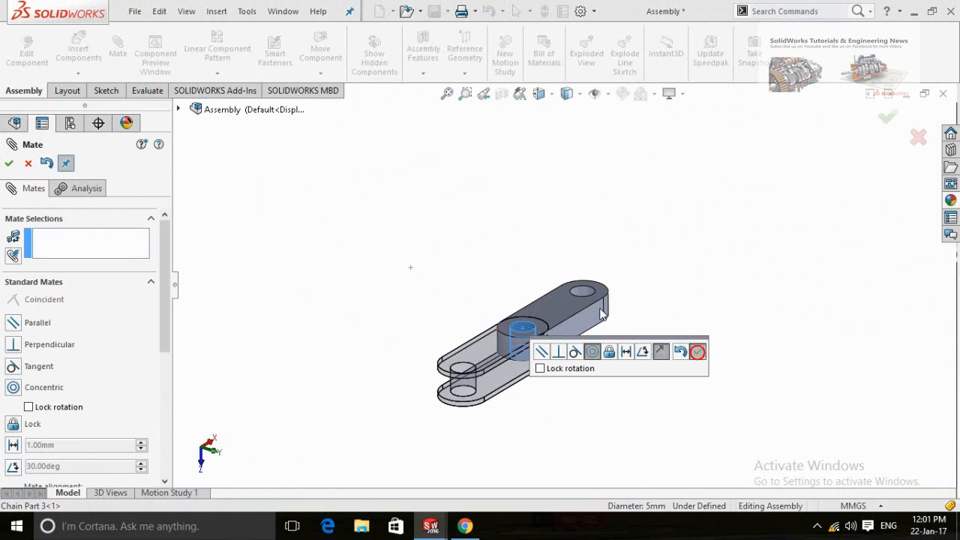
Add a coincident mate between a plate face of Chain Part 2 and the flat side face of Chain Part 3
{"action": "left_click", "coordinate": [501, 374]}
{"action": "middle_click_drag", "start_coordinate": [575, 388], "coordinate": [405, 383]}
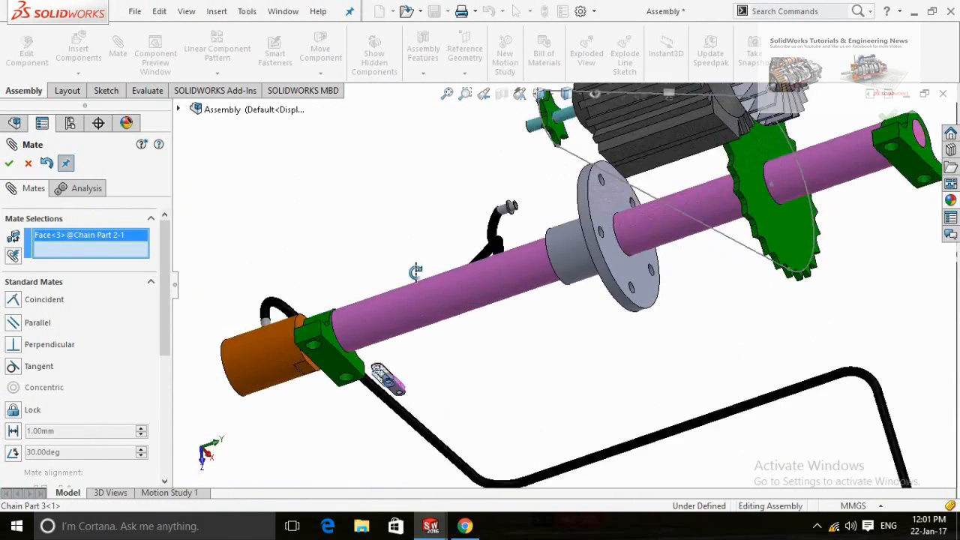
{"action": "scroll", "coordinate": [410, 384], "scroll_direction": "down", "scroll_amount": 8}
{"action": "scroll", "coordinate": [435, 358], "scroll_direction": "down", "scroll_amount": 3}
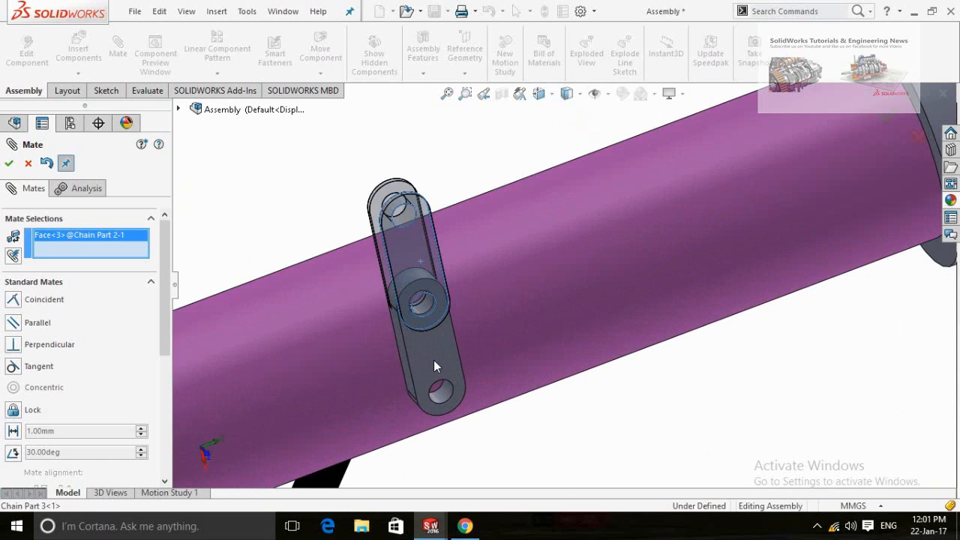
{"action": "left_click", "coordinate": [434, 359]}
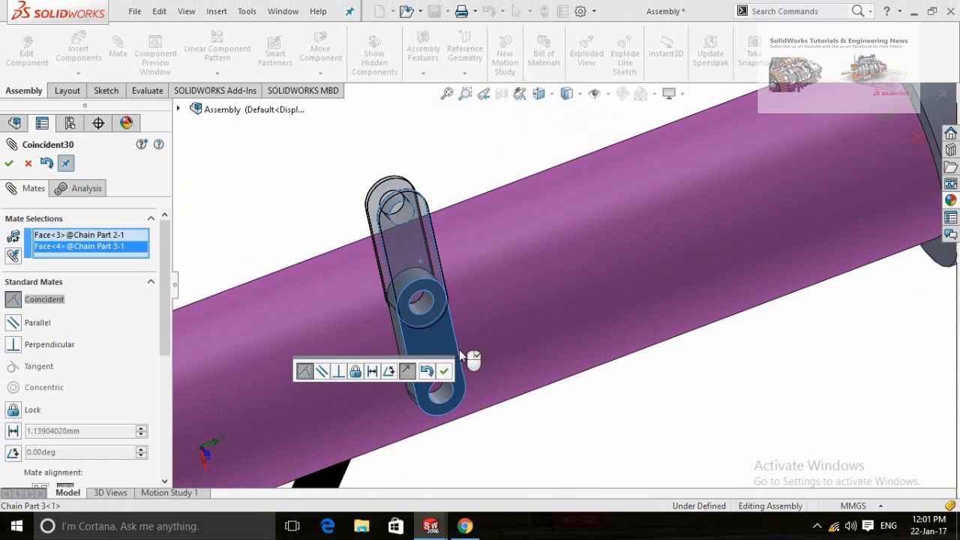
{"action": "left_click", "coordinate": [445, 372]}
{"action": "scroll", "coordinate": [533, 439], "scroll_direction": "up", "scroll_amount": 3}
{"action": "scroll", "coordinate": [535, 438], "scroll_direction": "up", "scroll_amount": 5}
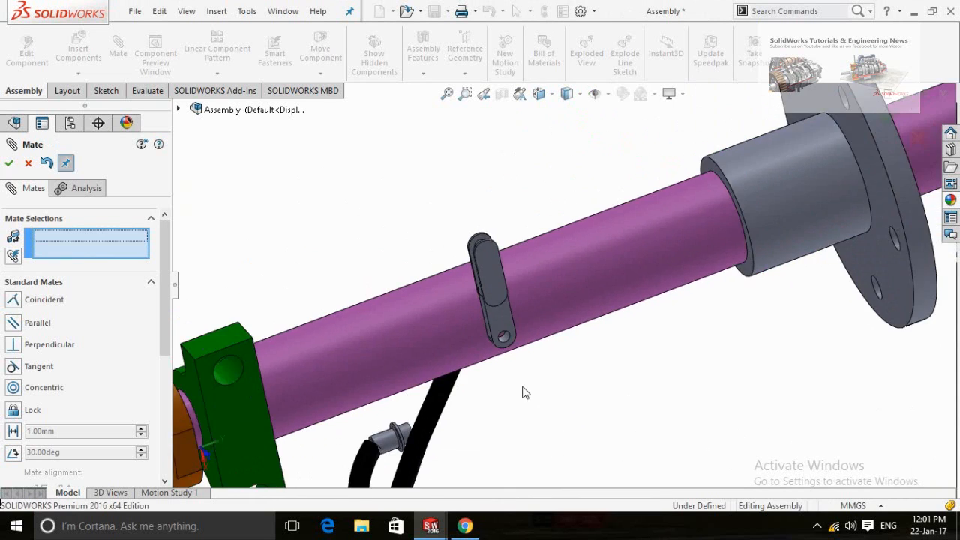
Mate a flat plate face of Chain Part 3 coincident with the Main Sprocket's face, with the mate alignment flipped
{"action": "middle_click_drag", "start_coordinate": [522, 393], "coordinate": [613, 363]}
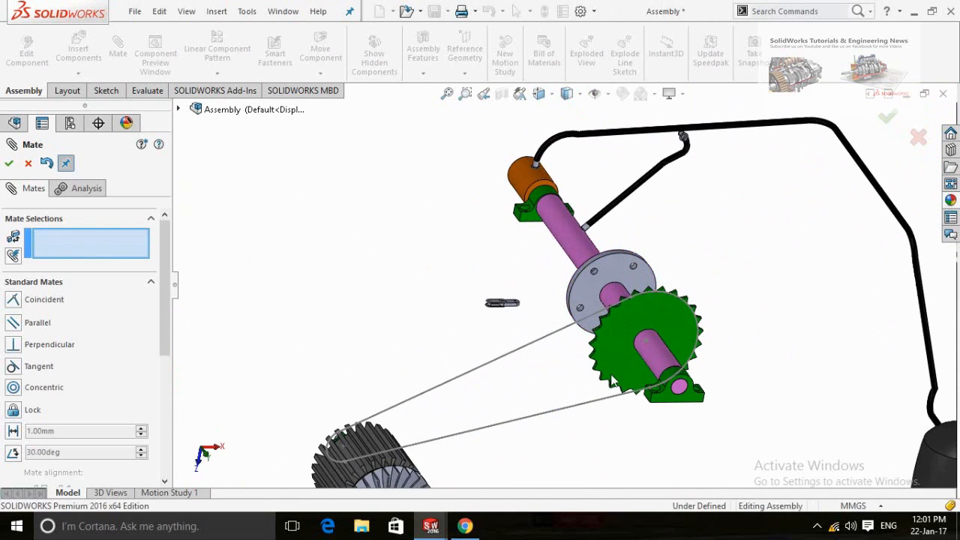
{"action": "left_click", "coordinate": [613, 363]}
{"action": "scroll", "coordinate": [540, 281], "scroll_direction": "down", "scroll_amount": 5}
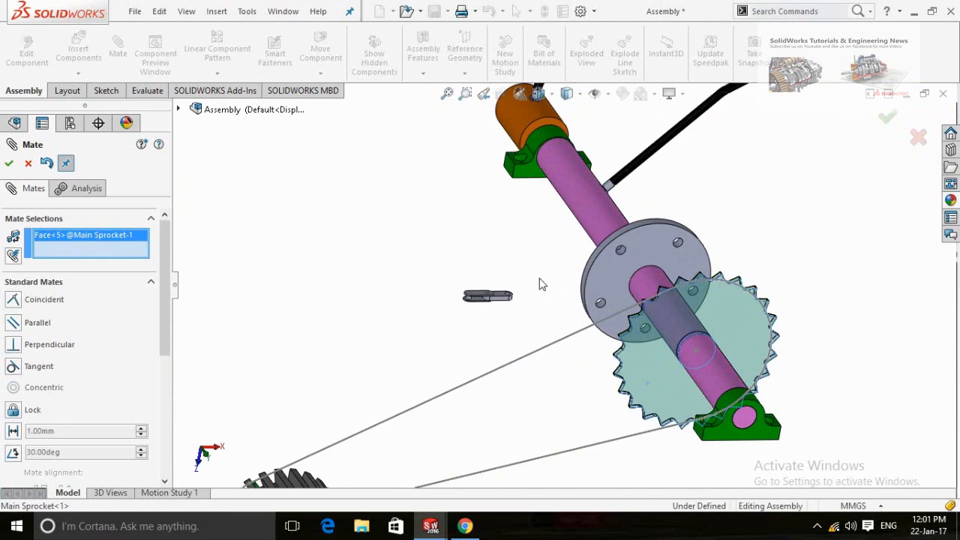
{"action": "left_click", "coordinate": [451, 324]}
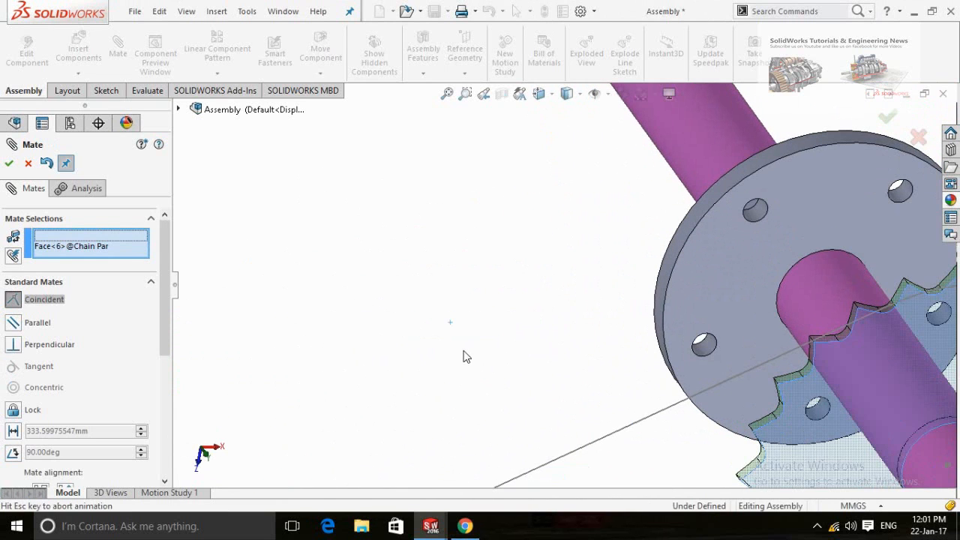
{"action": "scroll", "coordinate": [457, 352], "scroll_direction": "up", "scroll_amount": 5}
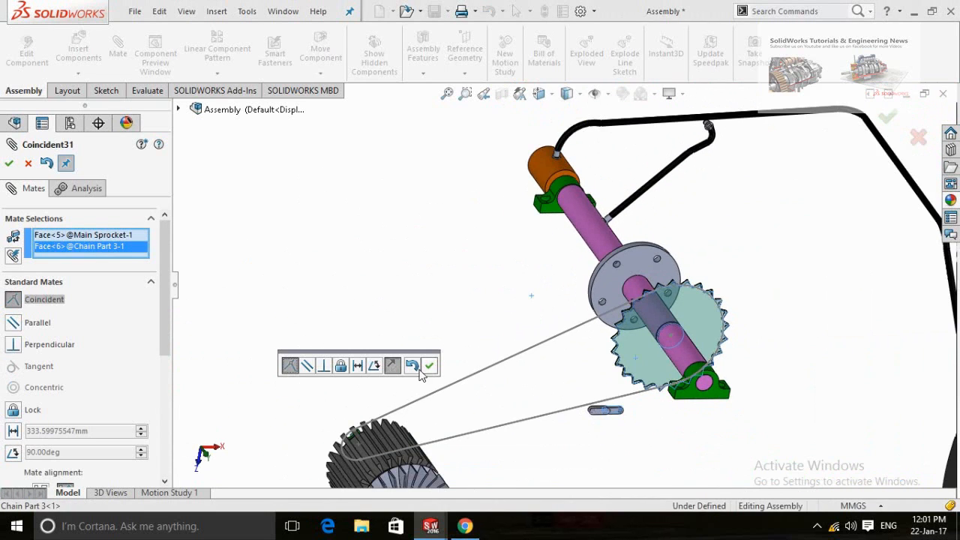
{"action": "left_click", "coordinate": [393, 370]}
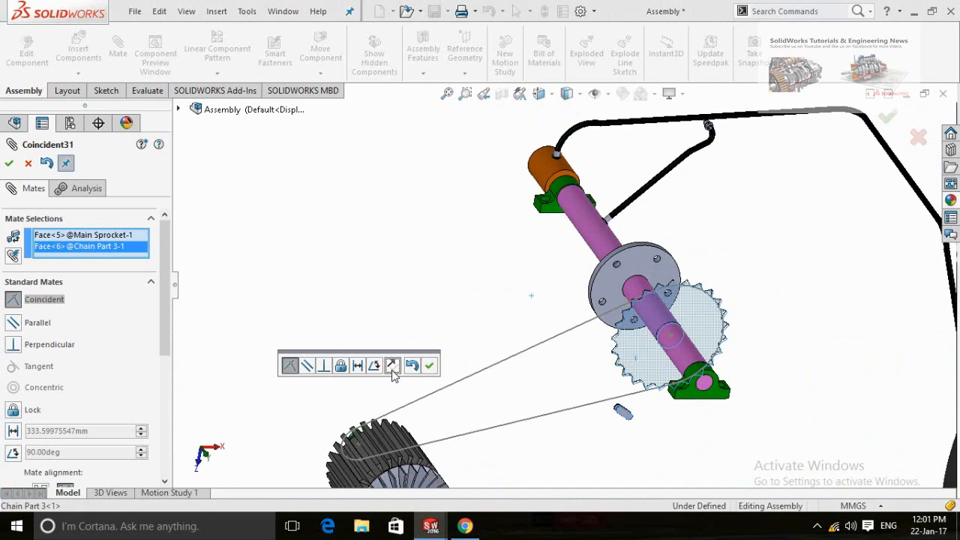
{"action": "left_click", "coordinate": [430, 367]}
Try a coincident mate between the narrow side face of Chain Part 3 and the upper straight line of the belt sketch
{"action": "scroll", "coordinate": [590, 382], "scroll_direction": "down", "scroll_amount": 6}
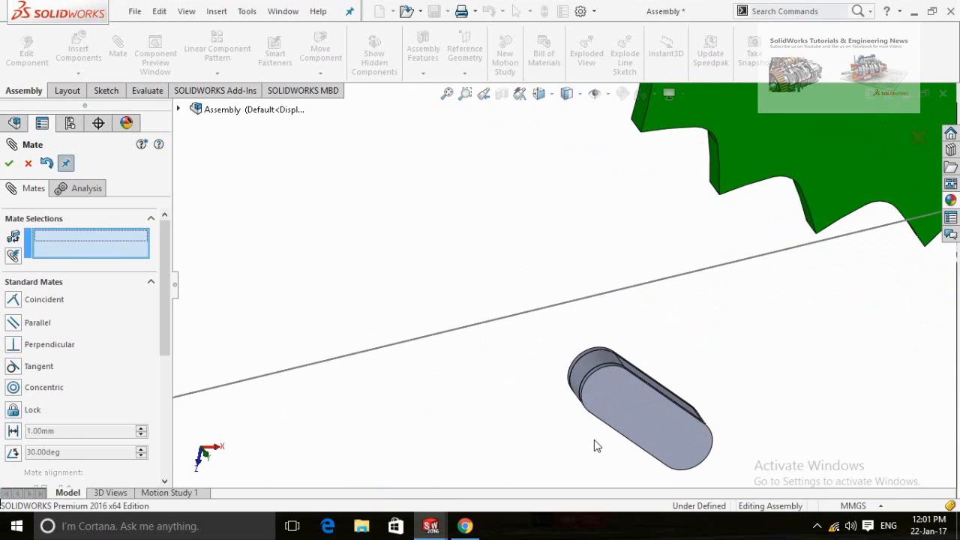
{"action": "middle_click_drag", "start_coordinate": [594, 439], "coordinate": [590, 388]}
{"action": "scroll", "coordinate": [626, 360], "scroll_direction": "down", "scroll_amount": 3}
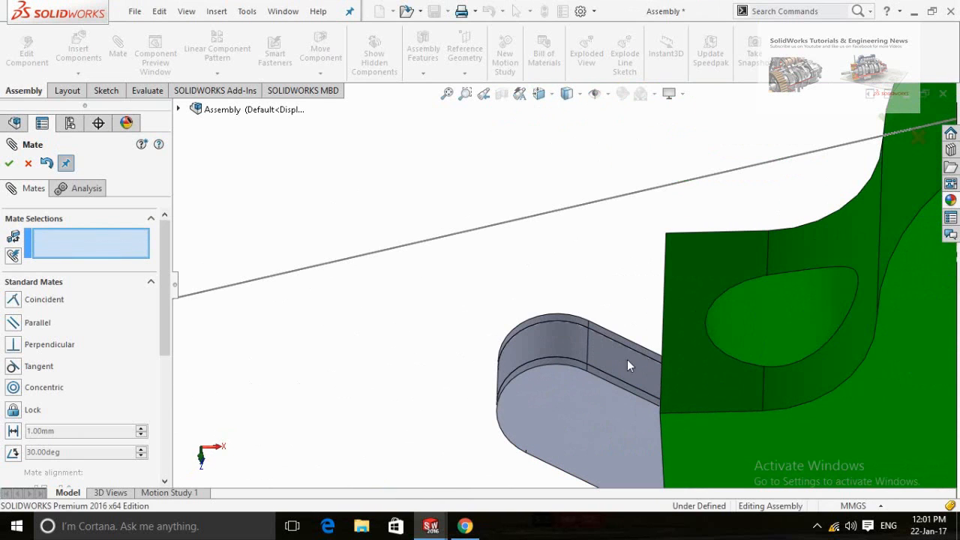
{"action": "left_click", "coordinate": [628, 361]}
{"action": "scroll", "coordinate": [420, 379], "scroll_direction": "up", "scroll_amount": 6}
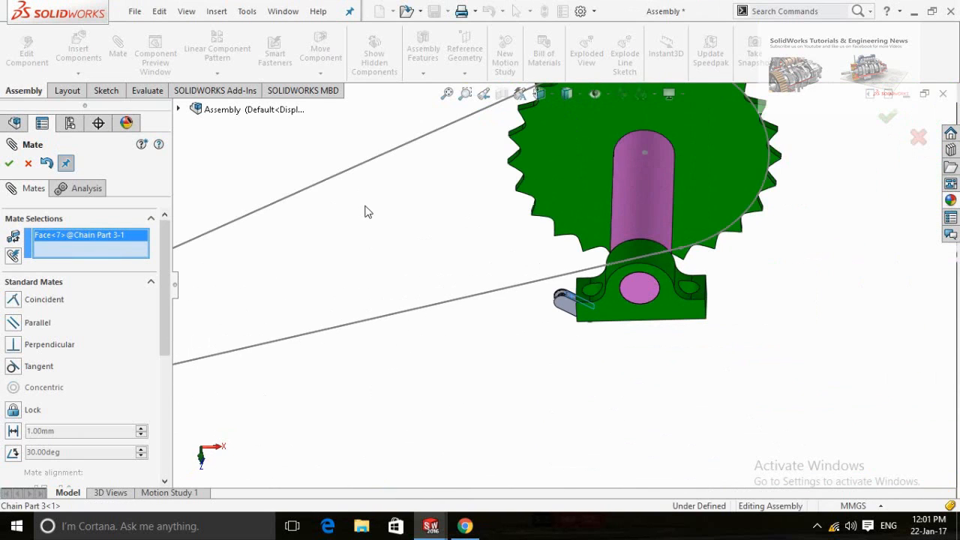
{"action": "scroll", "coordinate": [375, 180], "scroll_direction": "down", "scroll_amount": 1}
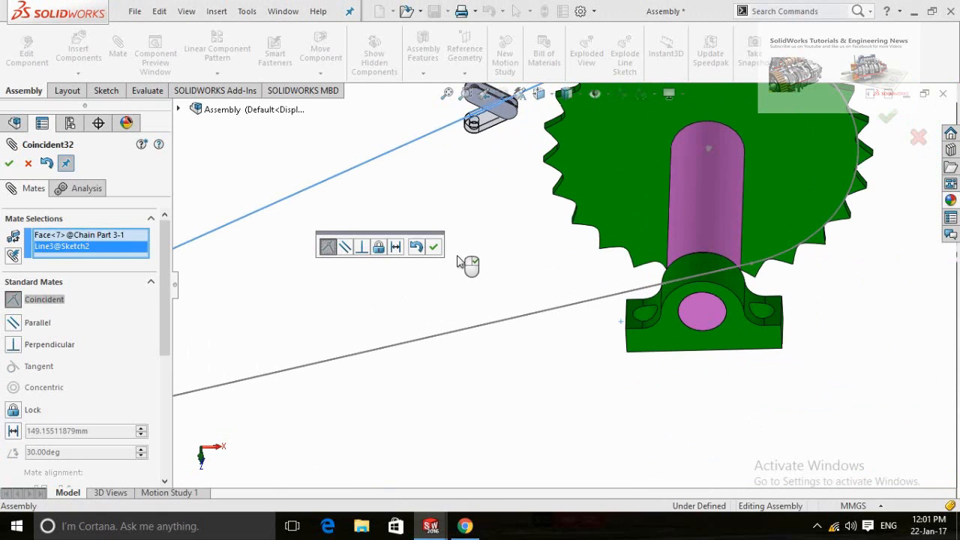
{"action": "left_click", "coordinate": [434, 247]}
{"action": "scroll", "coordinate": [473, 248], "scroll_direction": "up", "scroll_amount": 3}
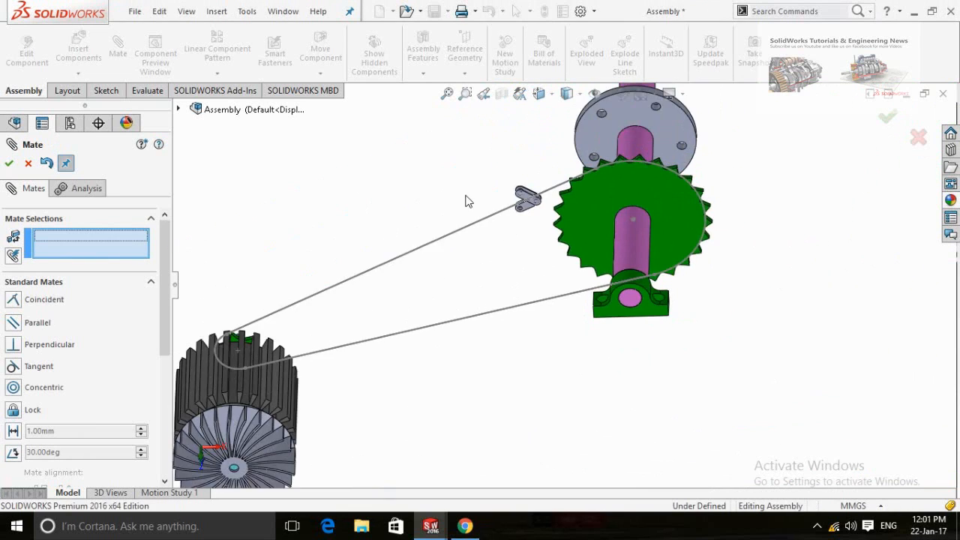
{"action": "middle_click_drag", "start_coordinate": [467, 199], "coordinate": [452, 184]}
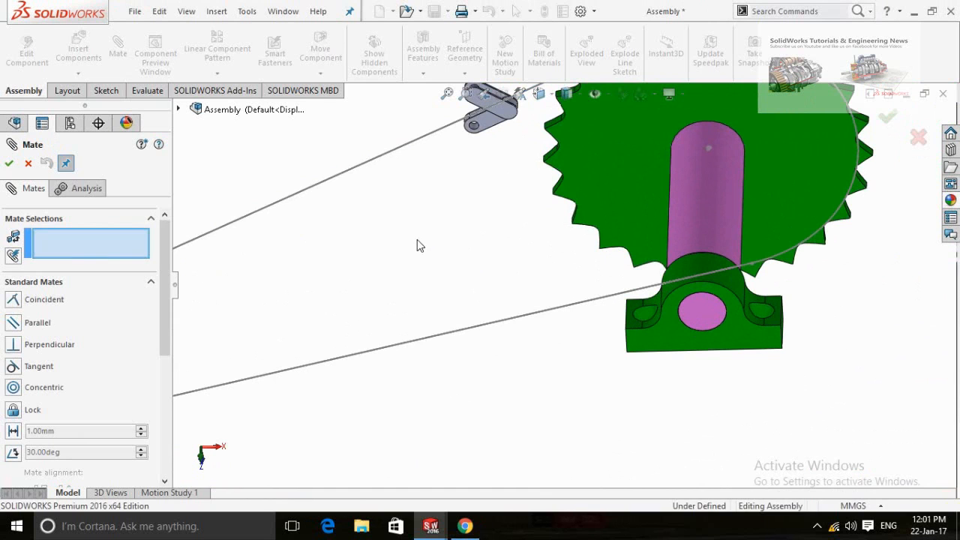
Mate the opposite, lower narrow side face of Chain Part 3 coincident with the upper straight line of the belt sketch
{"action": "scroll", "coordinate": [486, 151], "scroll_direction": "down", "scroll_amount": 4}
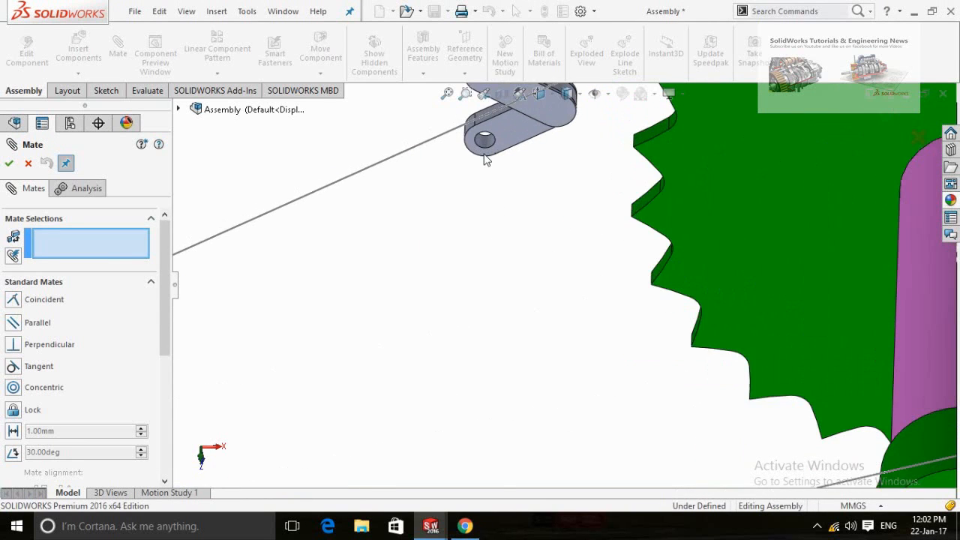
{"action": "scroll", "coordinate": [485, 157], "scroll_direction": "up", "scroll_amount": 6}
{"action": "scroll", "coordinate": [550, 227], "scroll_direction": "down", "scroll_amount": 4}
{"action": "scroll", "coordinate": [550, 233], "scroll_direction": "down", "scroll_amount": 1}
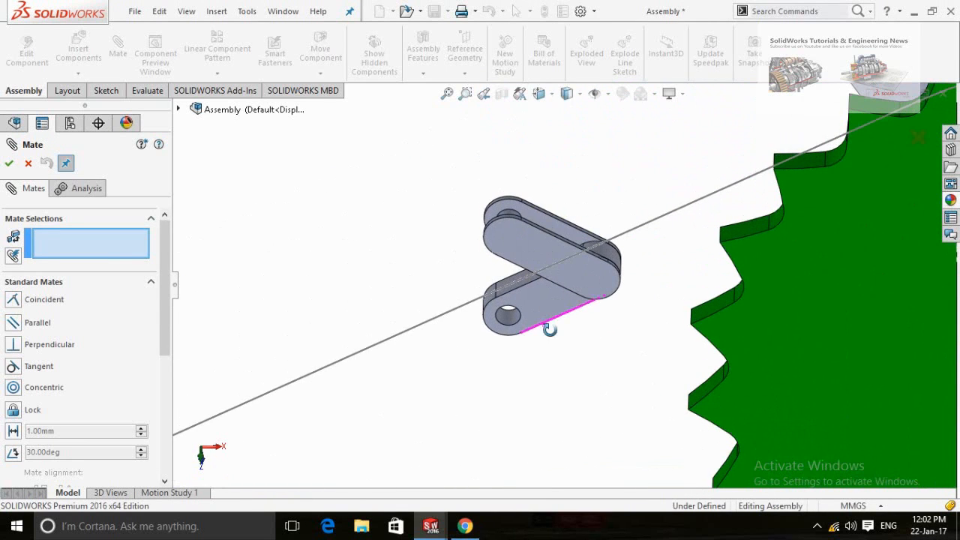
{"action": "middle_click_drag", "start_coordinate": [549, 330], "coordinate": [548, 327]}
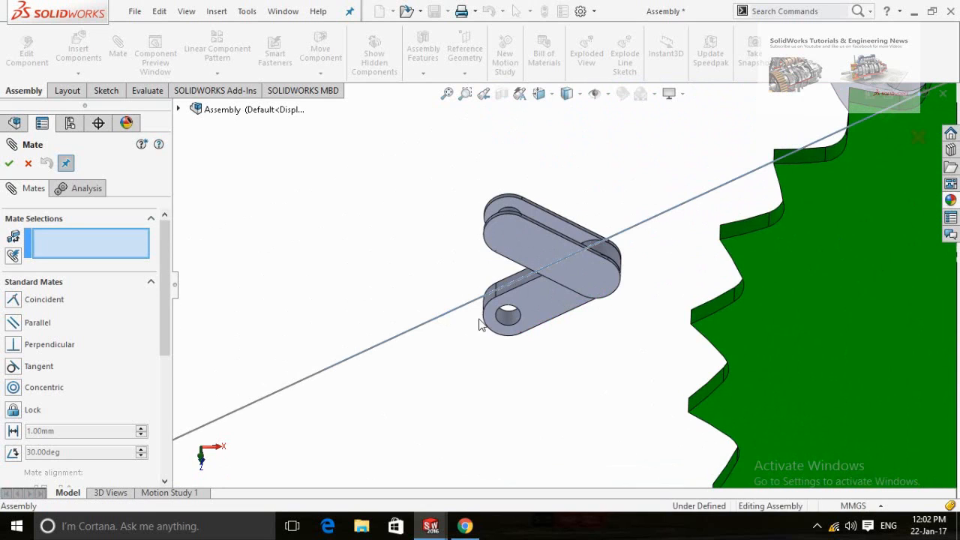
{"action": "mouse_move", "coordinate": [531, 335]}
{"action": "middle_mouse_down"}
{"action": "mouse_move", "coordinate": [582, 315]}
{"action": "mouse_move", "coordinate": [538, 247]}
{"action": "mouse_move", "coordinate": [518, 314]}
{"action": "mouse_move", "coordinate": [473, 351]}
{"action": "middle_mouse_up"}
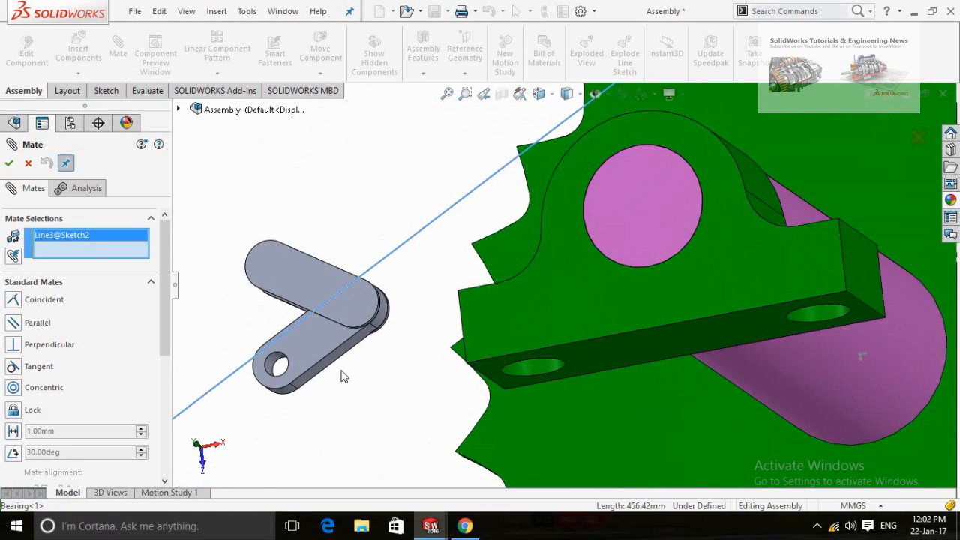
{"action": "scroll", "coordinate": [341, 376], "scroll_direction": "down", "scroll_amount": 3}
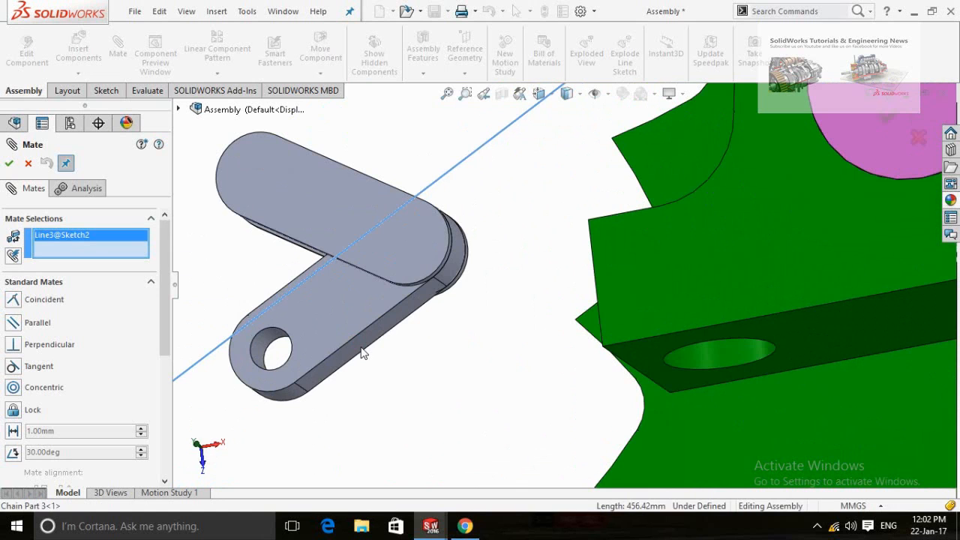
{"action": "left_click", "coordinate": [362, 353]}
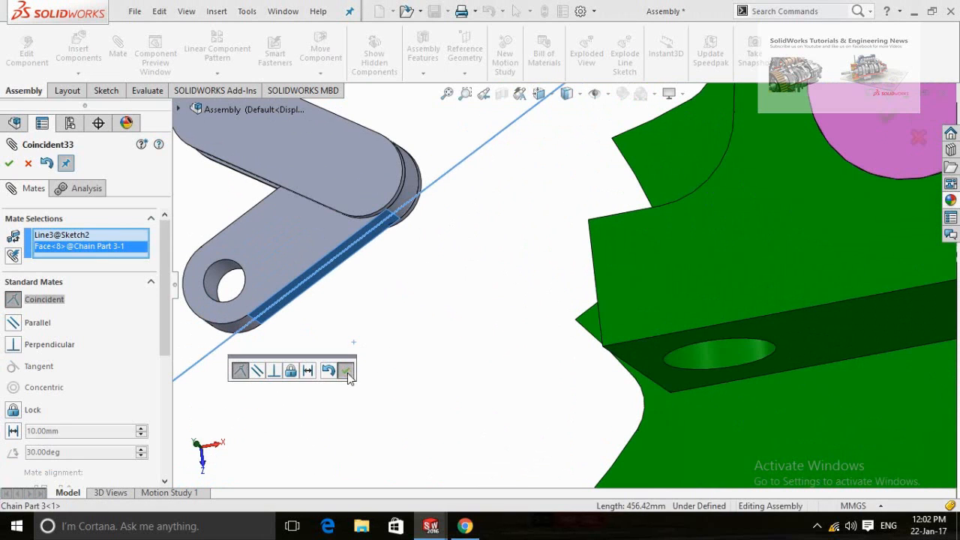
{"action": "left_click", "coordinate": [347, 372]}
{"action": "scroll", "coordinate": [491, 175], "scroll_direction": "up", "scroll_amount": 3}
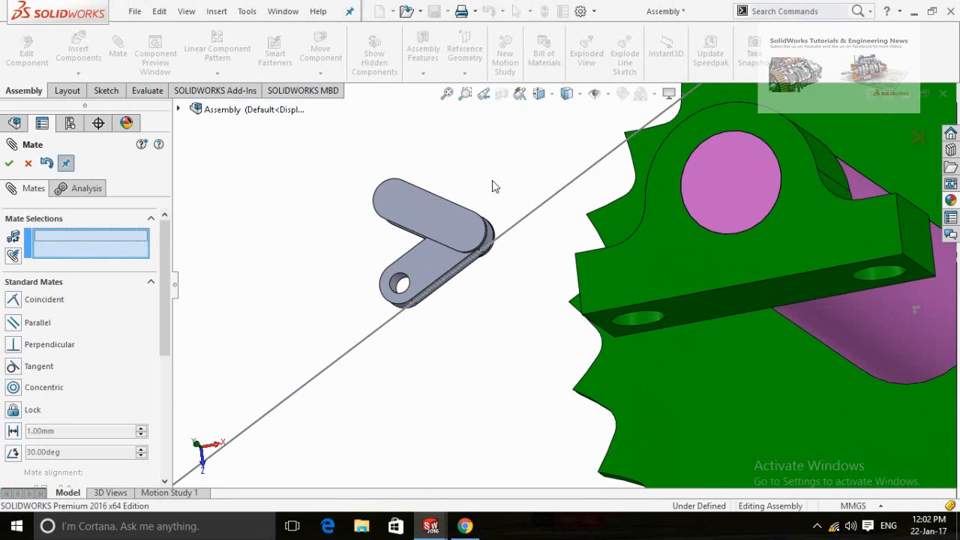
Mate a narrow edge face of Chain Part 2 coincident with the upper belt sketch line and finish mating
{"action": "middle_click_drag", "start_coordinate": [491, 187], "coordinate": [507, 236]}
{"action": "scroll", "coordinate": [446, 230], "scroll_direction": "up", "scroll_amount": 3}
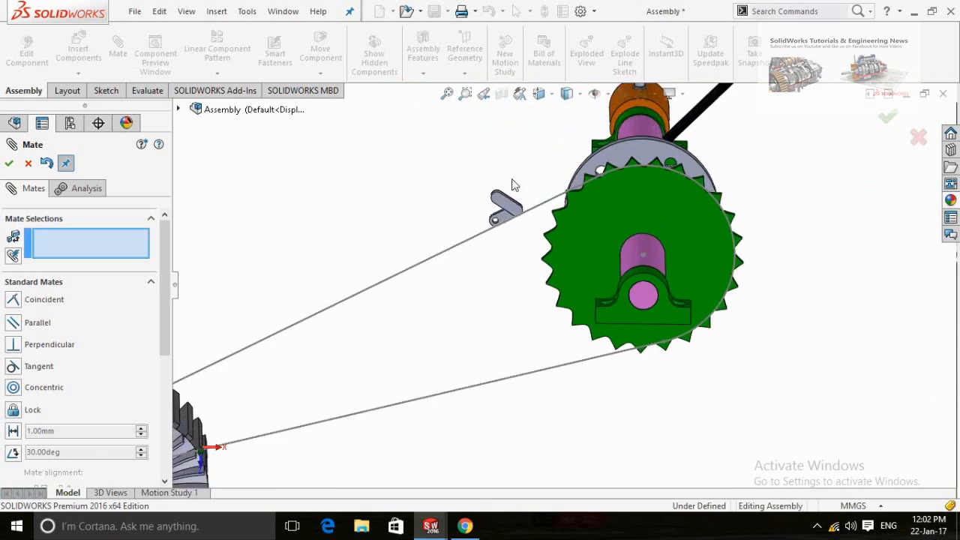
{"action": "scroll", "coordinate": [608, 330], "scroll_direction": "down", "scroll_amount": 5}
{"action": "middle_click_drag", "start_coordinate": [606, 325], "coordinate": [621, 375]}
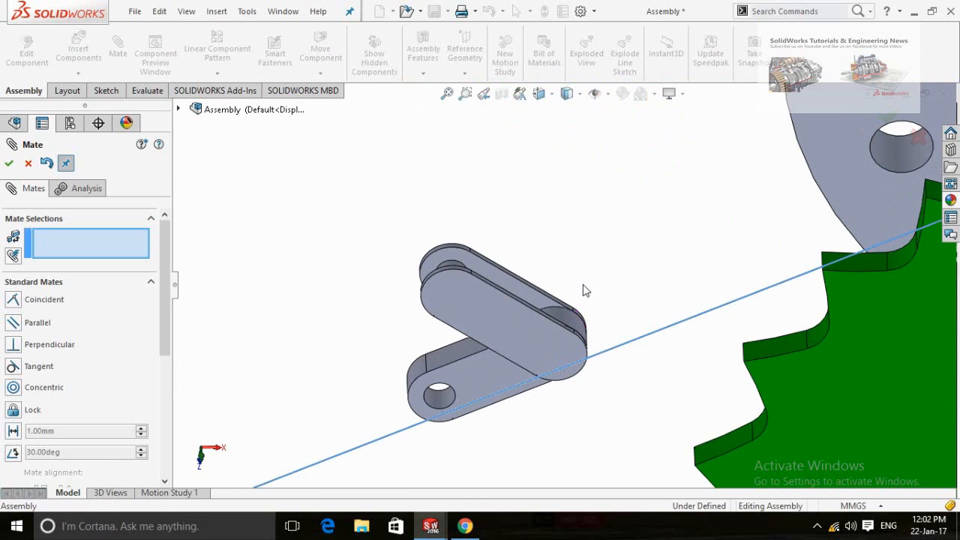
{"action": "left_click", "coordinate": [563, 282]}
{"action": "scroll", "coordinate": [564, 281], "scroll_direction": "down", "scroll_amount": 5}
{"action": "scroll", "coordinate": [484, 307], "scroll_direction": "down", "scroll_amount": 2}
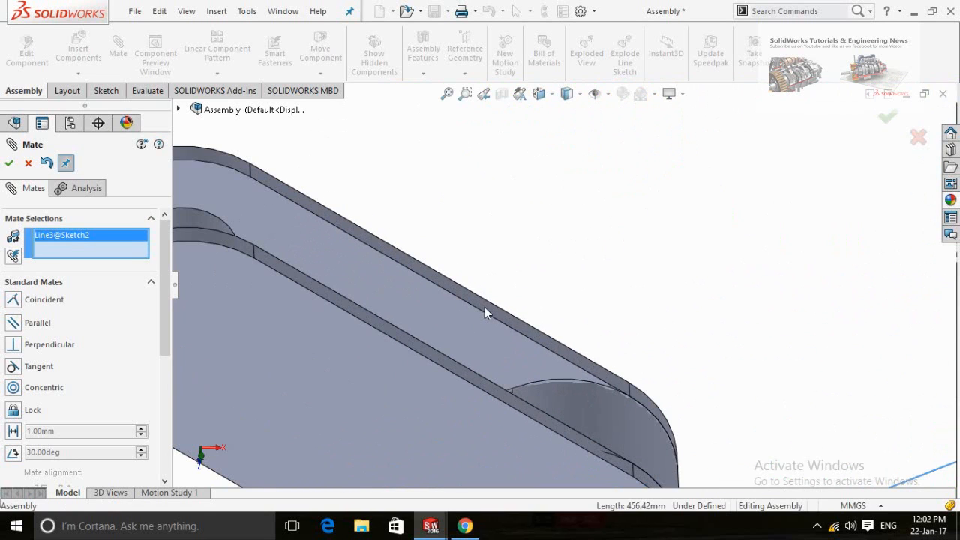
{"action": "left_click", "coordinate": [484, 307]}
{"action": "scroll", "coordinate": [508, 289], "scroll_direction": "up", "scroll_amount": 6}
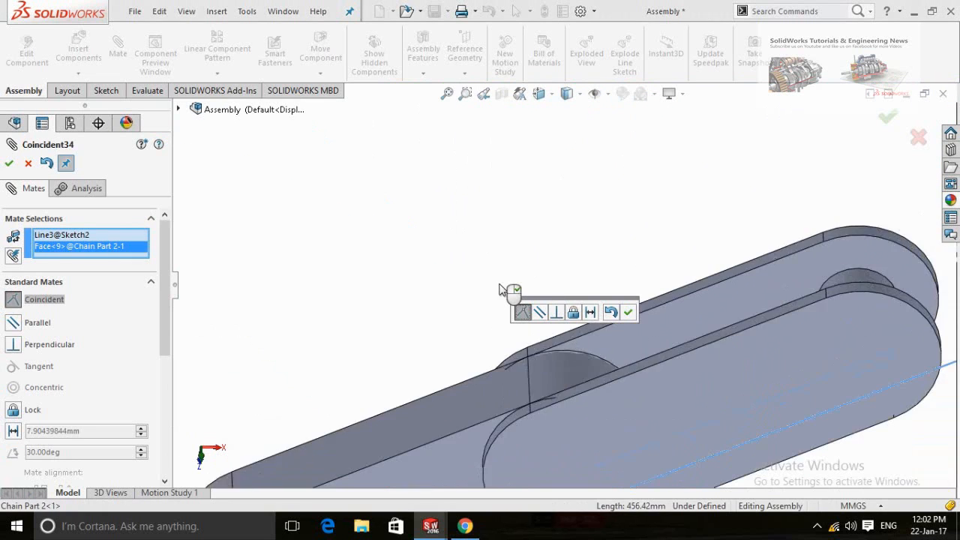
{"action": "left_click", "coordinate": [626, 314]}
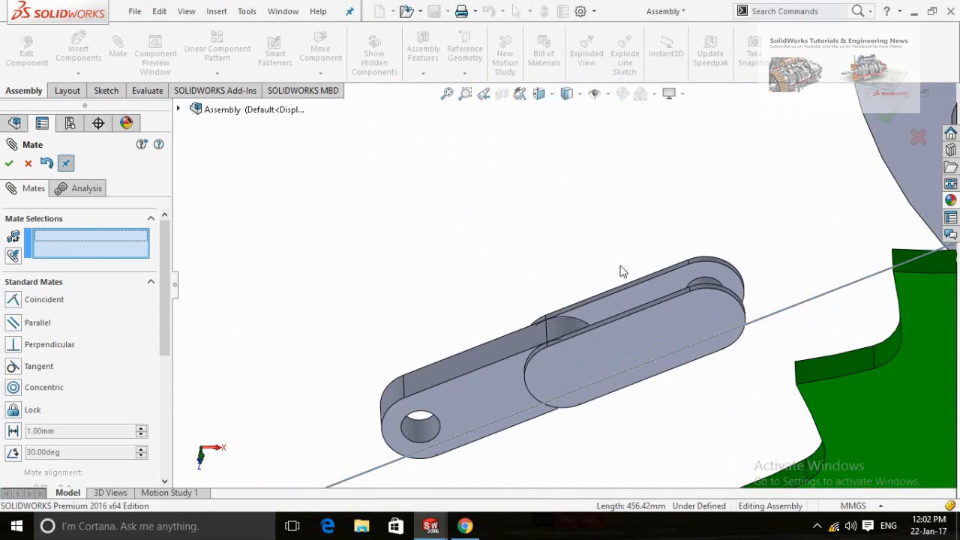
{"action": "scroll", "coordinate": [413, 265], "scroll_direction": "up", "scroll_amount": 5}
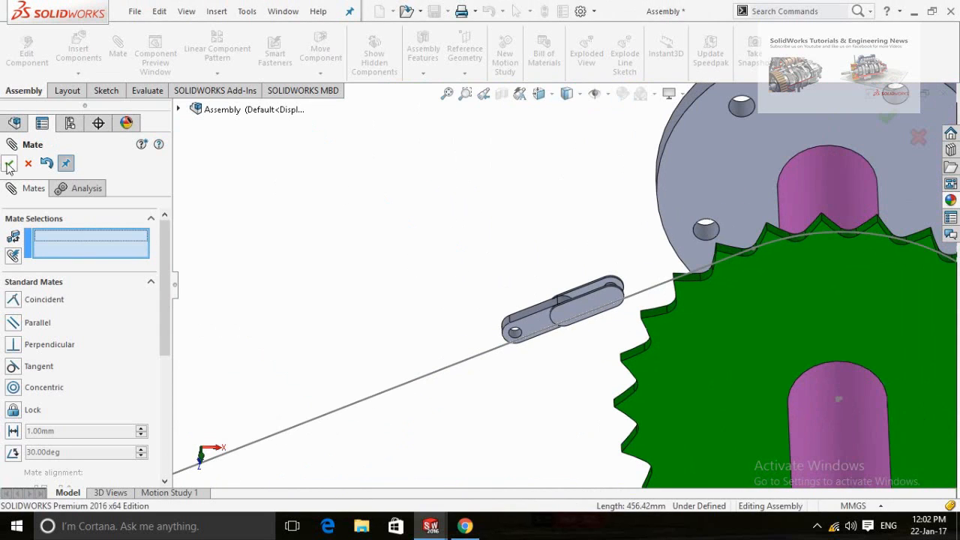
{"action": "left_click", "coordinate": [9, 166]}
Suppress the coincident mates Coincident34 and Coincident33 that tie Chain Part 2 and Chain Part 3 to the belt sketch
{"action": "scroll", "coordinate": [419, 318], "scroll_direction": "up", "scroll_amount": 3}
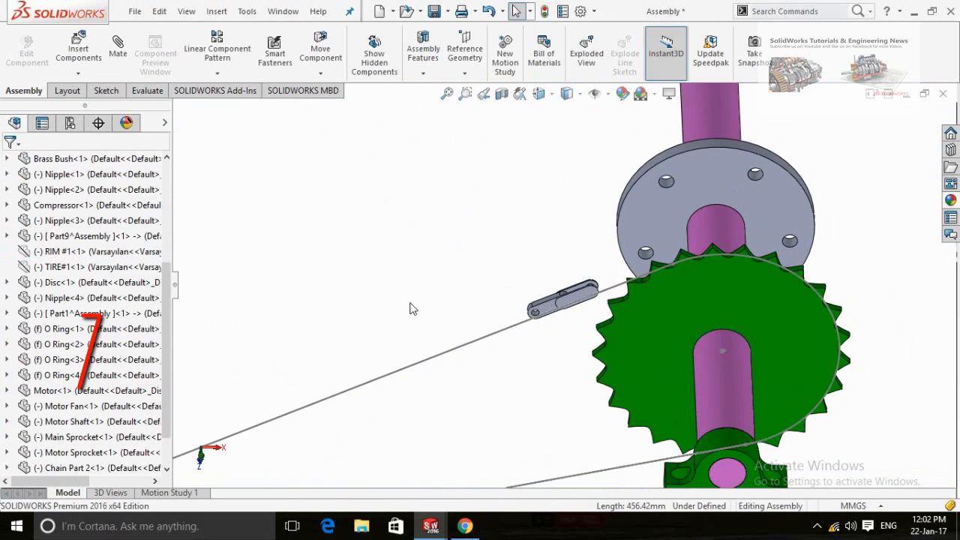
{"action": "scroll", "coordinate": [6, 321], "scroll_direction": "down", "scroll_amount": 1}
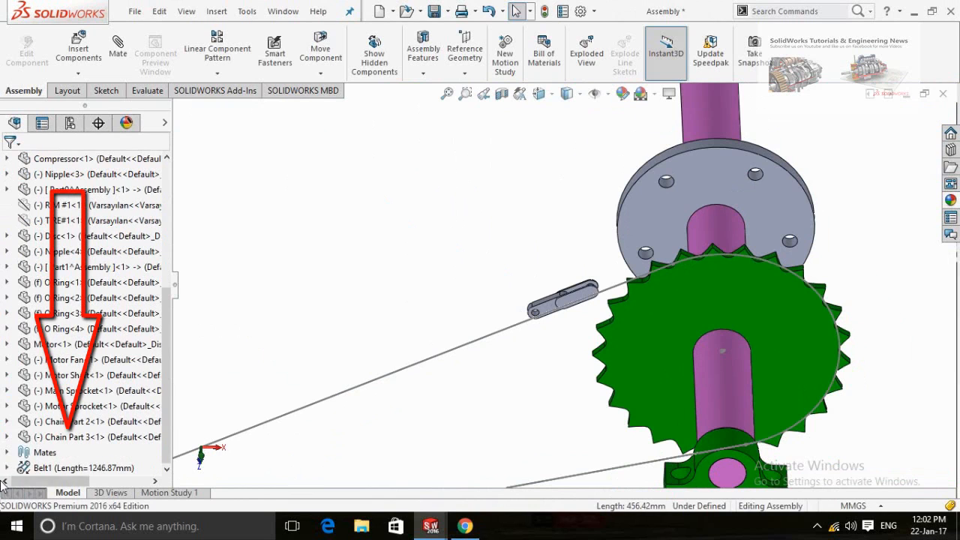
{"action": "left_click", "coordinate": [7, 452]}
{"action": "scroll", "coordinate": [4, 442], "scroll_direction": "down", "scroll_amount": 5}
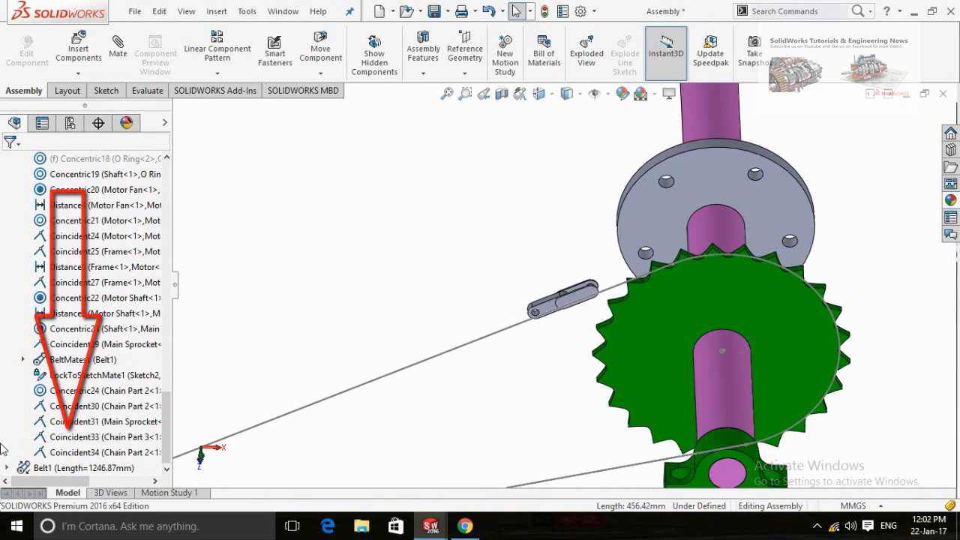
{"action": "left_click", "coordinate": [53, 453]}
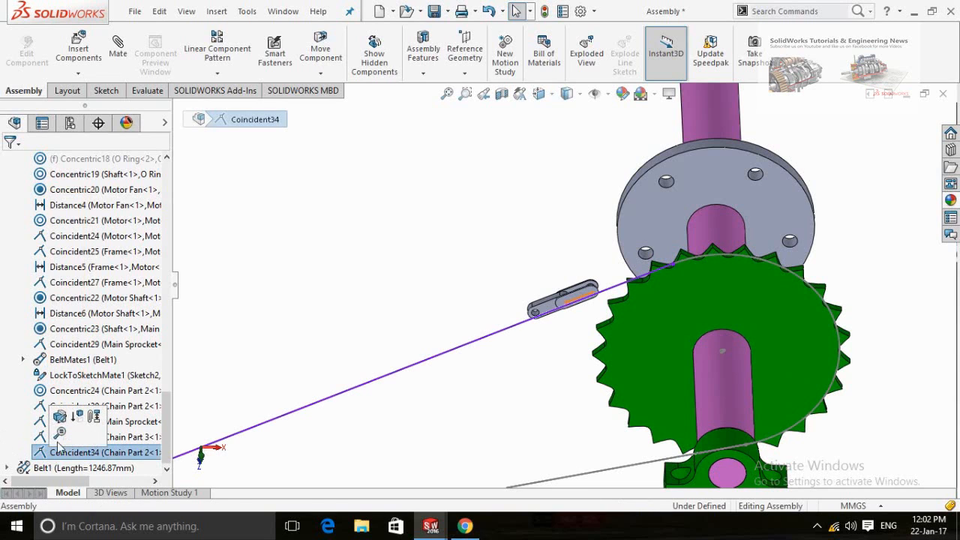
{"action": "left_click", "coordinate": [76, 418]}
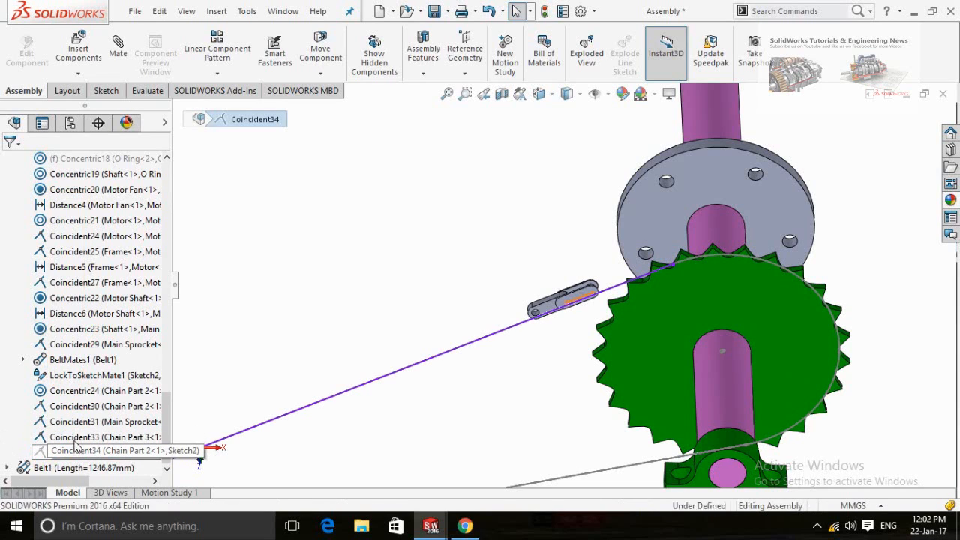
{"action": "left_click", "coordinate": [79, 436]}
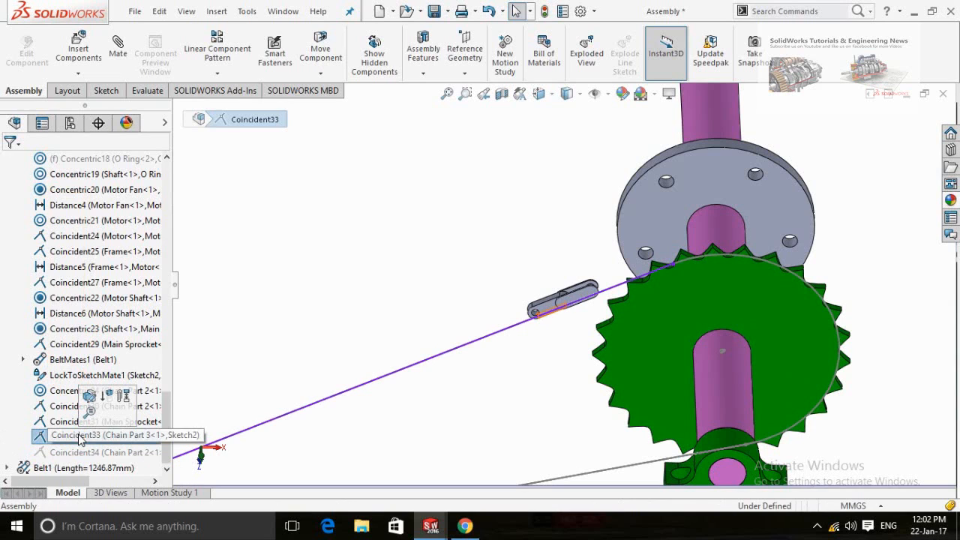
{"action": "left_click", "coordinate": [106, 400]}
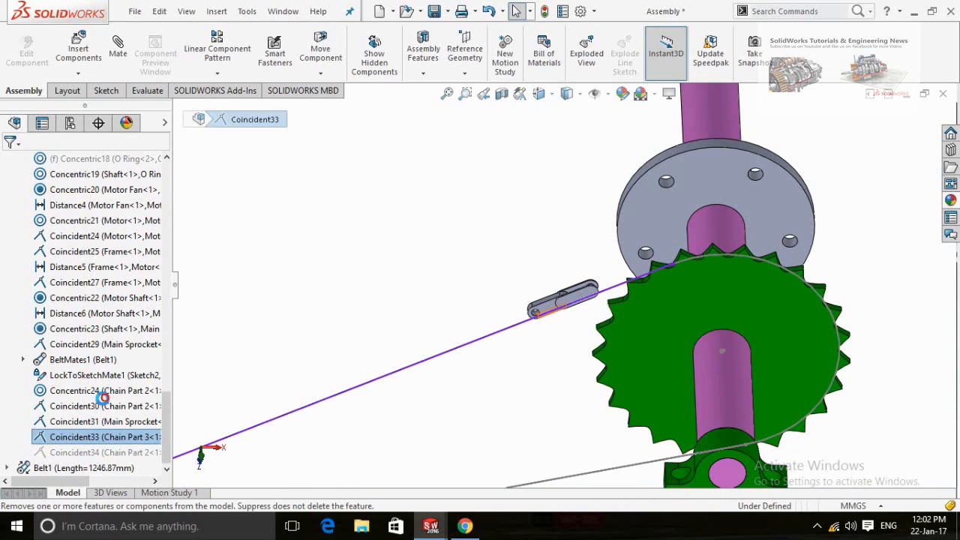
Suppress the mates Coincident31, Coincident30 and Concentric24 that constrain Chain Part 2 and Chain Part 3
{"action": "left_click", "coordinate": [48, 424]}
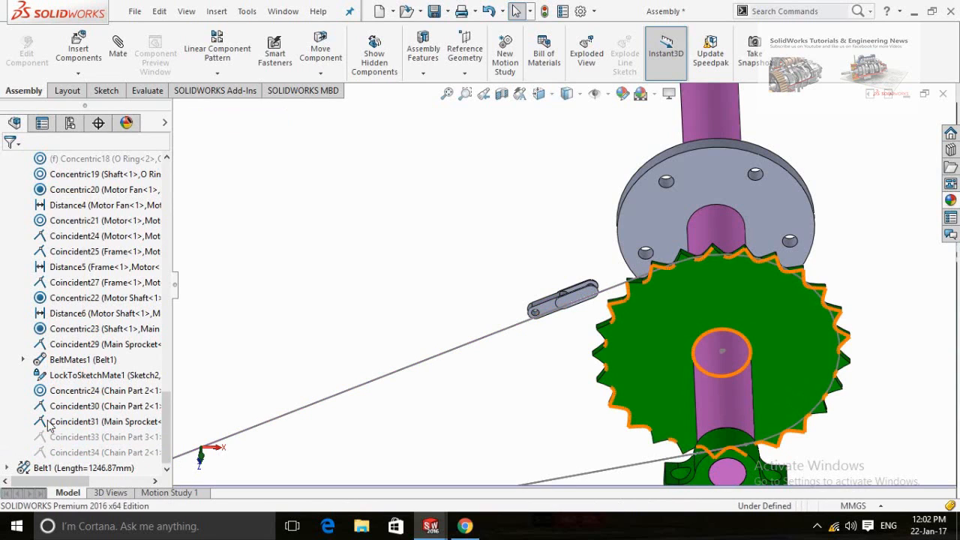
{"action": "left_click", "coordinate": [48, 424]}
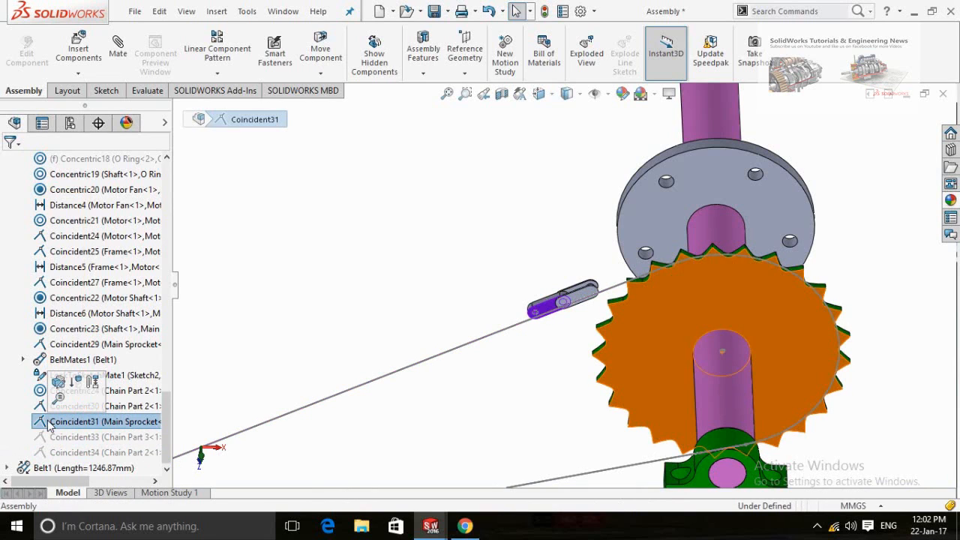
{"action": "left_click", "coordinate": [75, 382]}
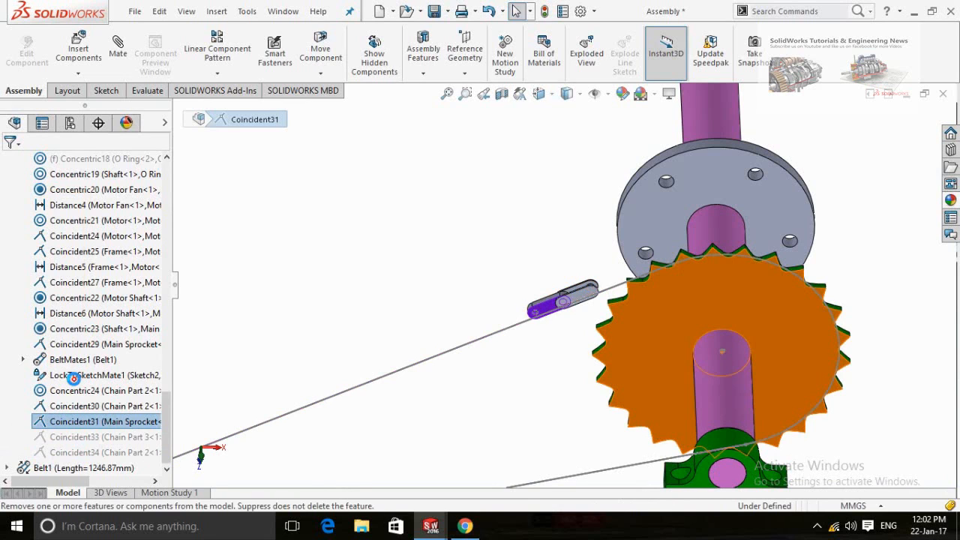
{"action": "left_click", "coordinate": [45, 407]}
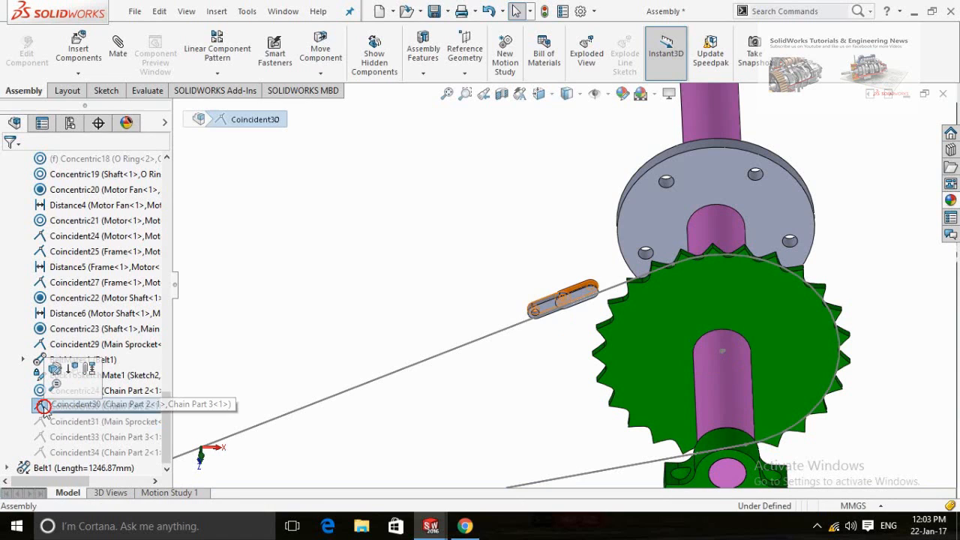
{"action": "left_click", "coordinate": [70, 371]}
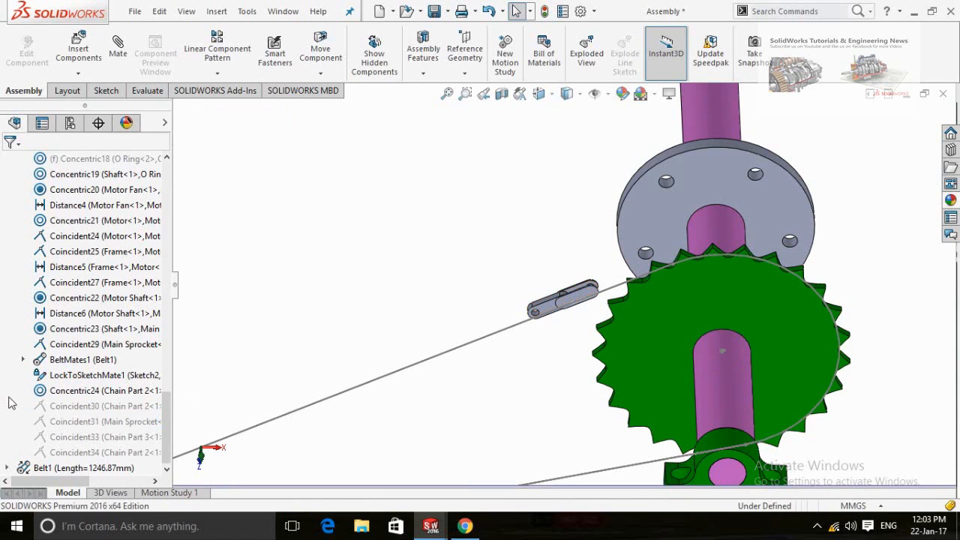
{"action": "left_click", "coordinate": [60, 392]}
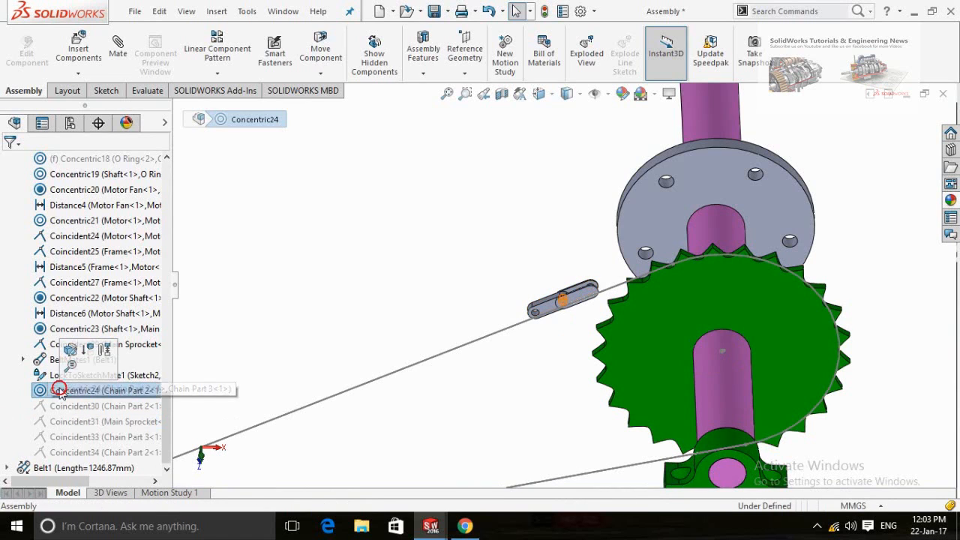
{"action": "left_click", "coordinate": [88, 350]}
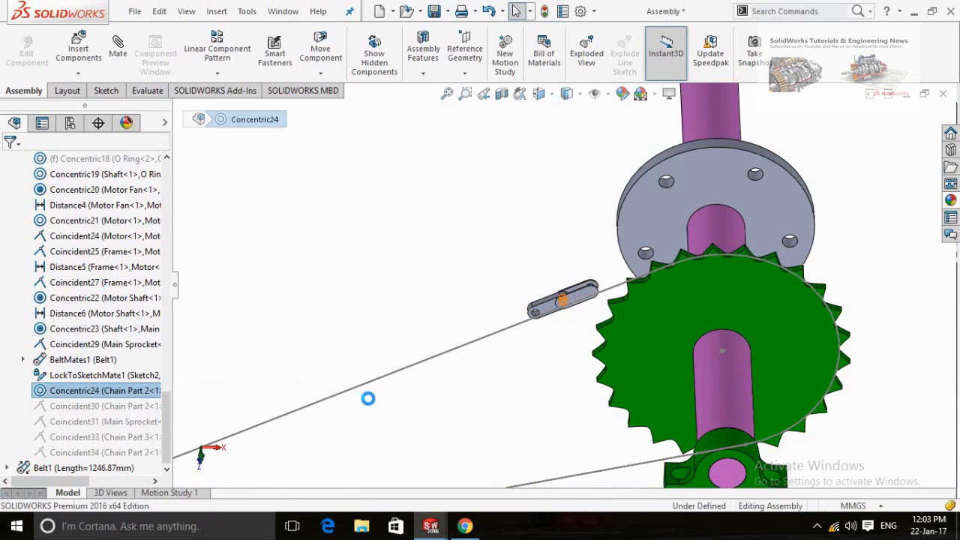
Start a Chain Pattern of components using the connected linkage pitch method
{"action": "scroll", "coordinate": [458, 281], "scroll_direction": "down", "scroll_amount": 4}
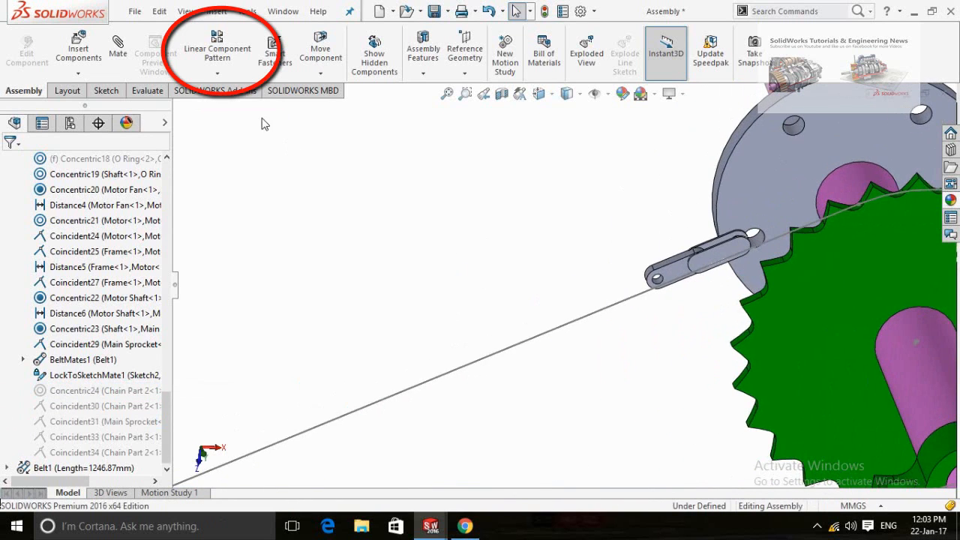
{"action": "left_click", "coordinate": [216, 73]}
{"action": "left_click", "coordinate": [254, 173]}
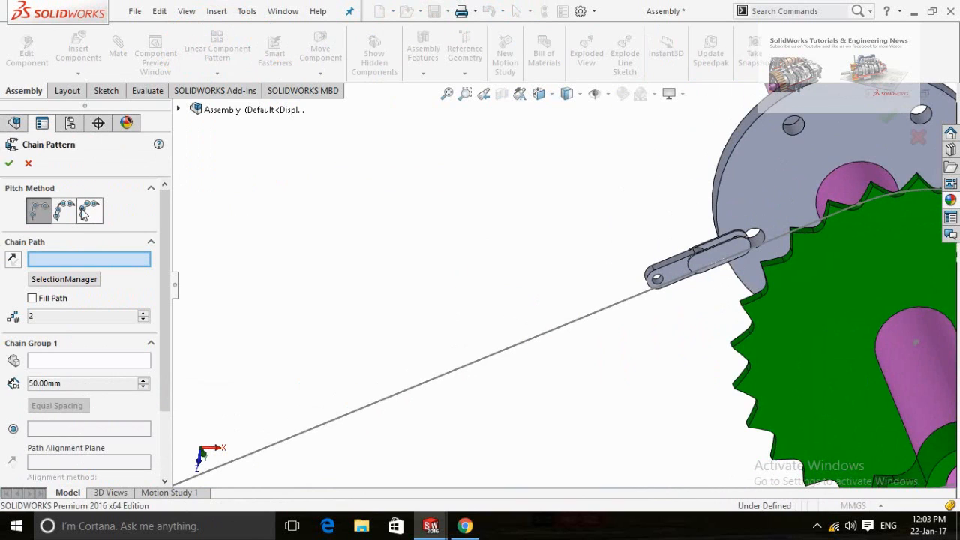
{"action": "left_click", "coordinate": [86, 213]}
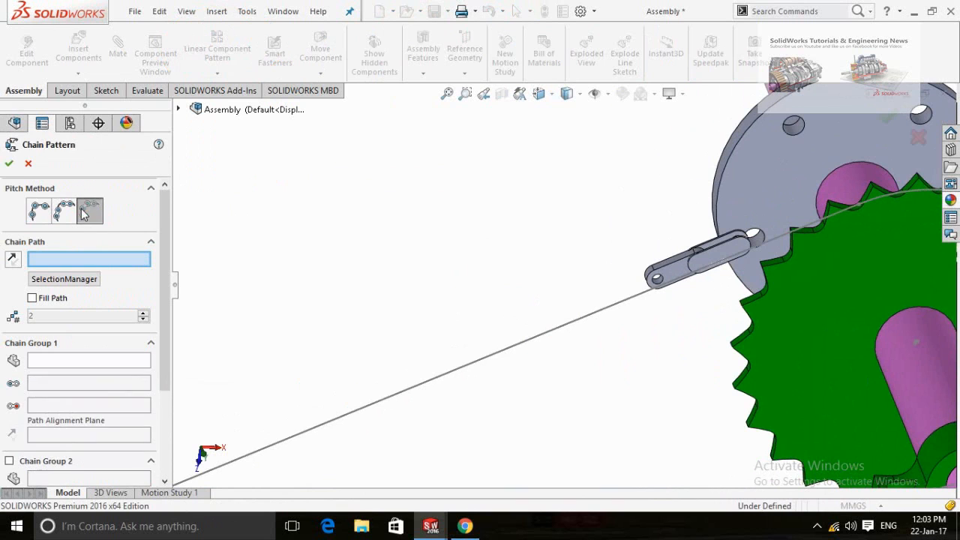
Define the chain path as the closed group of the belt sketch's two lines and two sprocket arcs, and enable Fill Path
{"action": "left_click", "coordinate": [44, 280]}
{"action": "scroll", "coordinate": [469, 337], "scroll_direction": "up", "scroll_amount": 3}
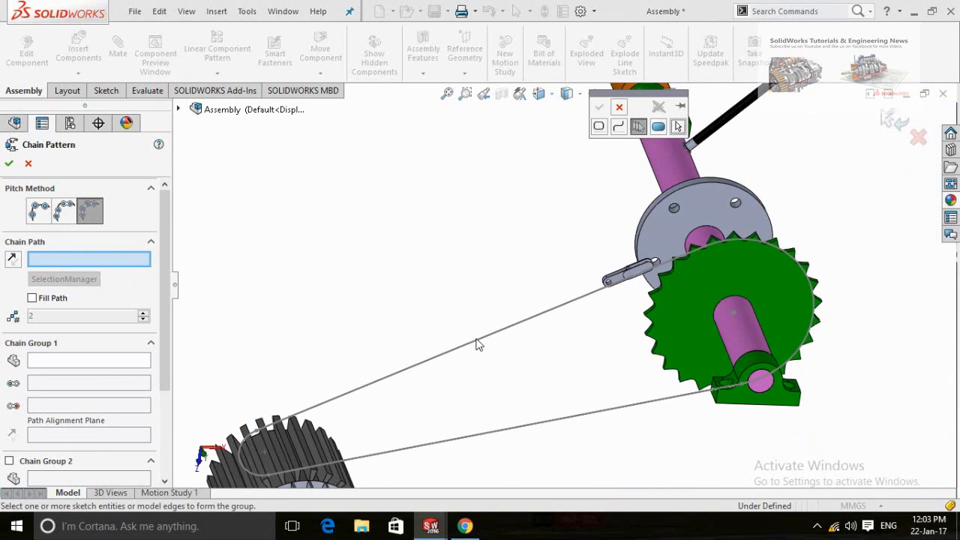
{"action": "left_click", "coordinate": [478, 344]}
{"action": "scroll", "coordinate": [803, 272], "scroll_direction": "down", "scroll_amount": 5}
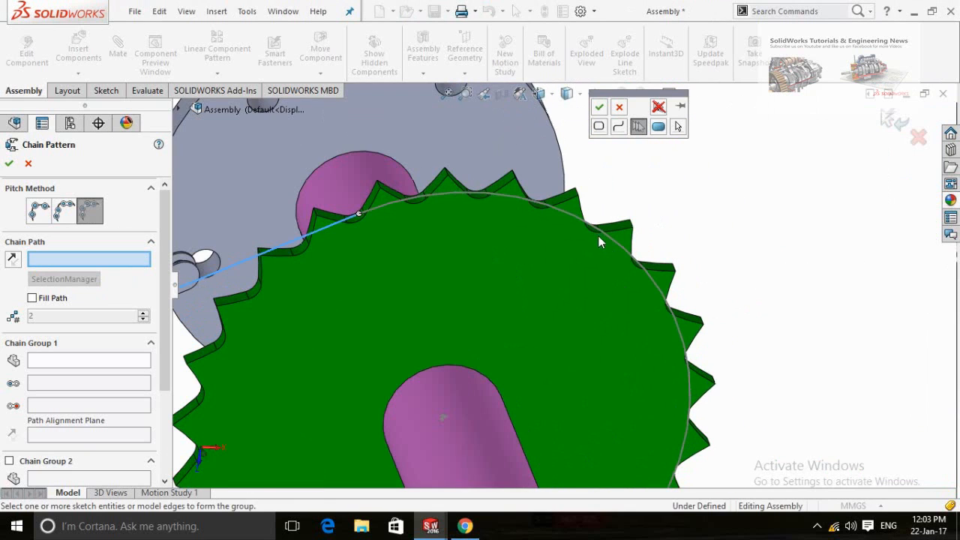
{"action": "left_click", "coordinate": [597, 230]}
{"action": "scroll", "coordinate": [826, 337], "scroll_direction": "up", "scroll_amount": 5}
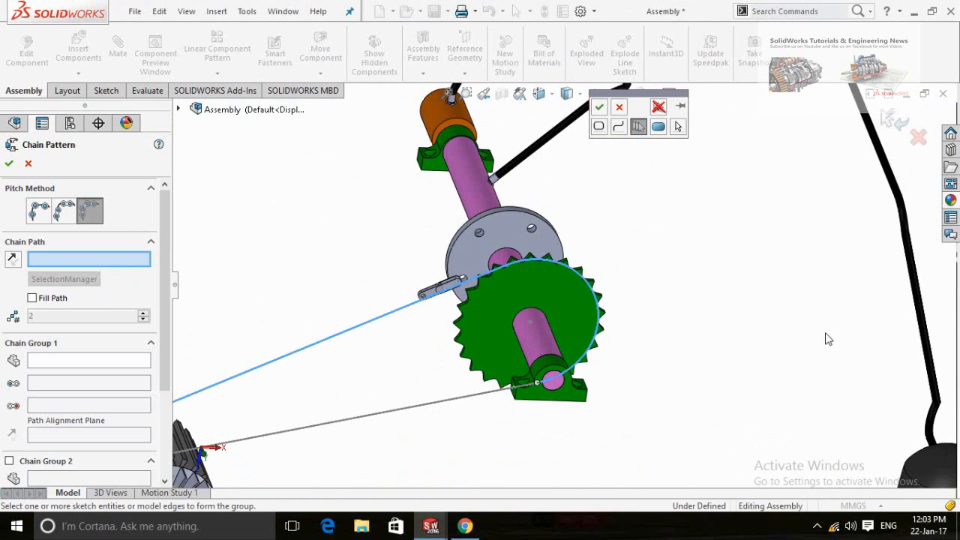
{"action": "left_click", "coordinate": [437, 411]}
{"action": "scroll", "coordinate": [342, 402], "scroll_direction": "up", "scroll_amount": 3}
{"action": "scroll", "coordinate": [292, 390], "scroll_direction": "down", "scroll_amount": 6}
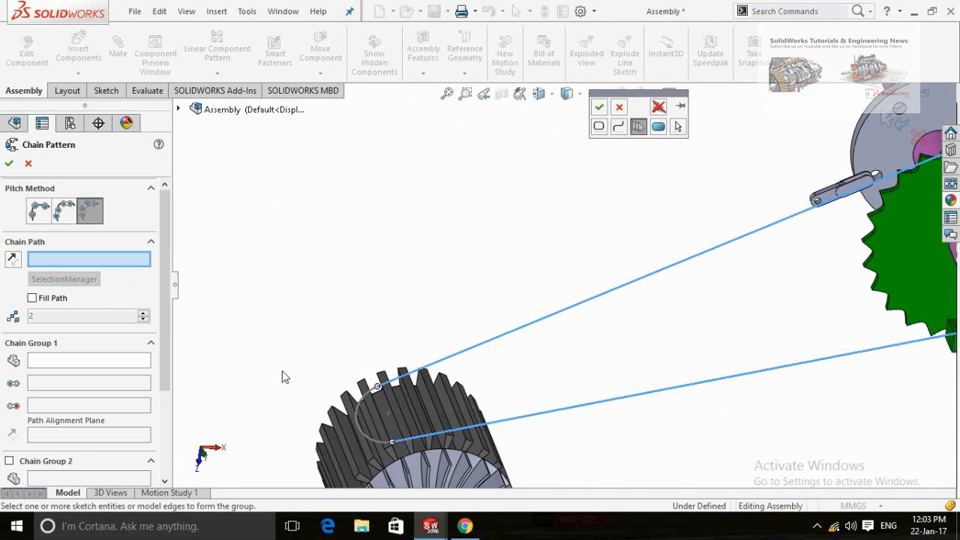
{"action": "middle_click_drag", "start_coordinate": [283, 374], "coordinate": [330, 401]}
{"action": "scroll", "coordinate": [463, 448], "scroll_direction": "up", "scroll_amount": 3}
{"action": "scroll", "coordinate": [493, 405], "scroll_direction": "down", "scroll_amount": 5}
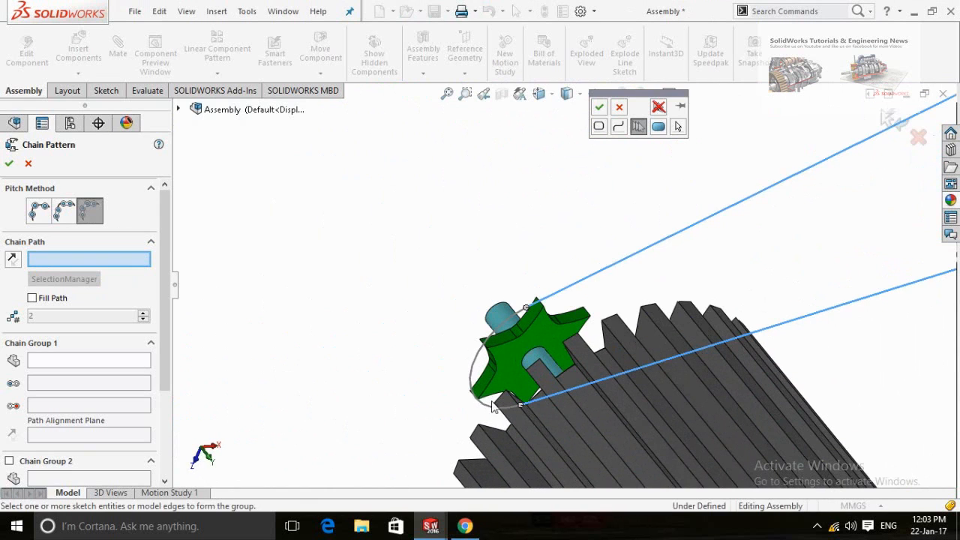
{"action": "left_click", "coordinate": [469, 380]}
{"action": "left_click", "coordinate": [598, 109]}
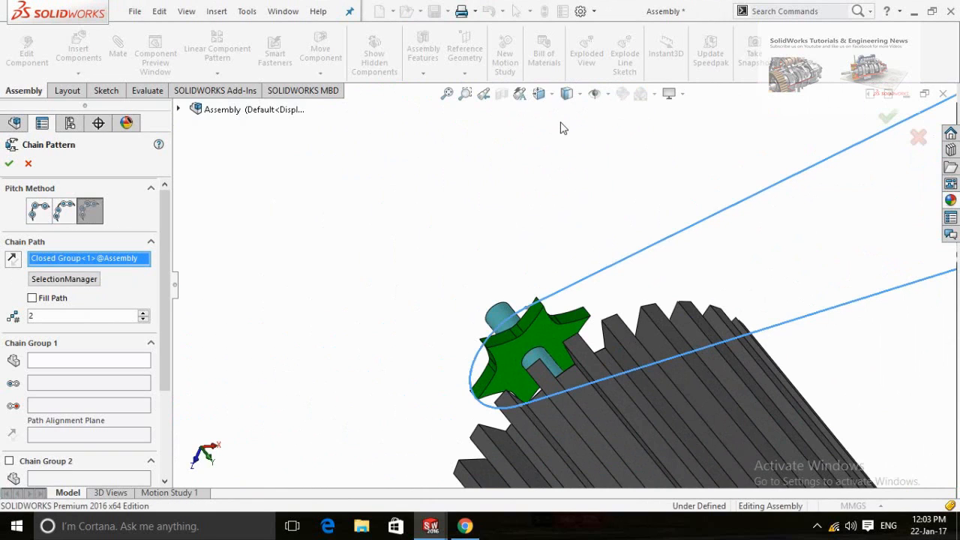
{"action": "left_click", "coordinate": [32, 299]}
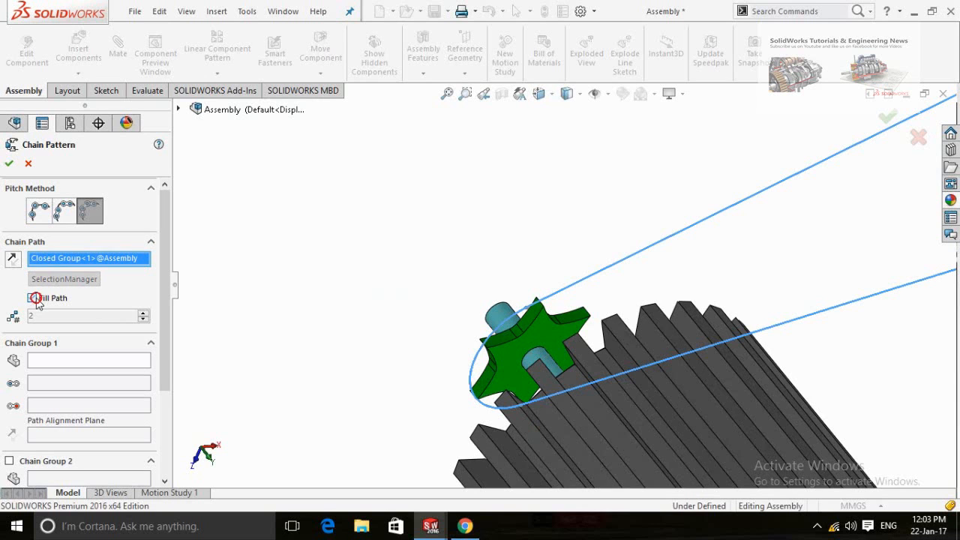
Set Chain Part 2 as the component to pattern in Chain Group 1
{"action": "left_click", "coordinate": [65, 361]}
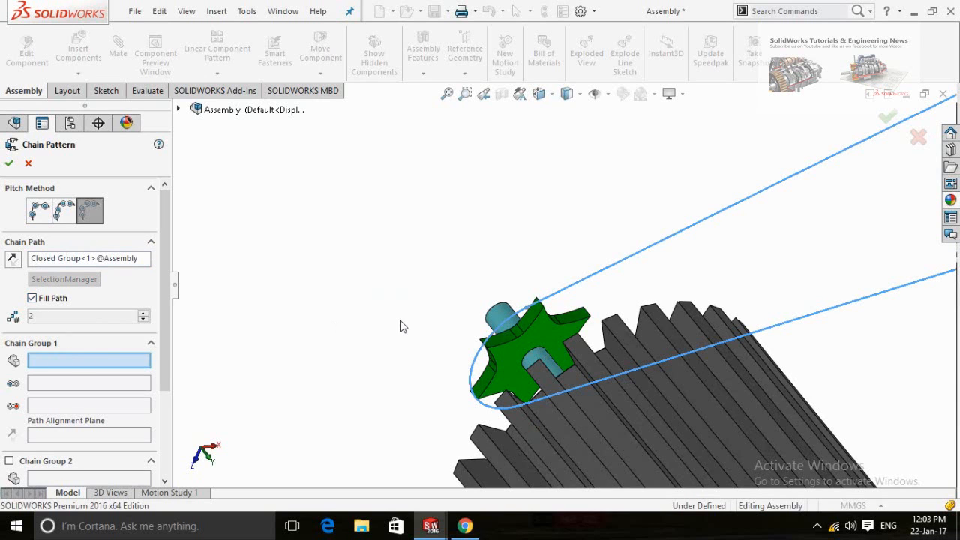
{"action": "scroll", "coordinate": [664, 217], "scroll_direction": "up", "scroll_amount": 5}
{"action": "scroll", "coordinate": [786, 186], "scroll_direction": "down", "scroll_amount": 10}
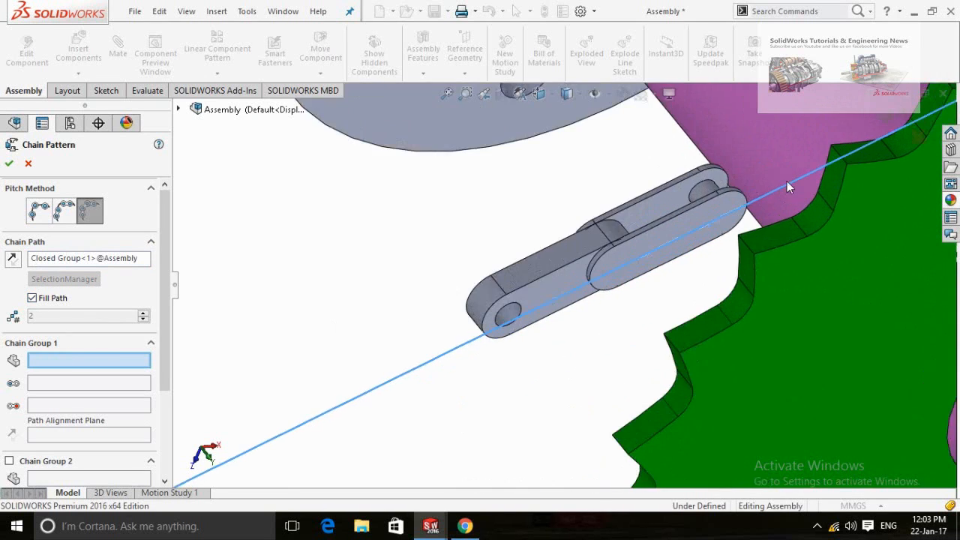
{"action": "scroll", "coordinate": [787, 182], "scroll_direction": "down", "scroll_amount": 3}
{"action": "left_click", "coordinate": [600, 259]}
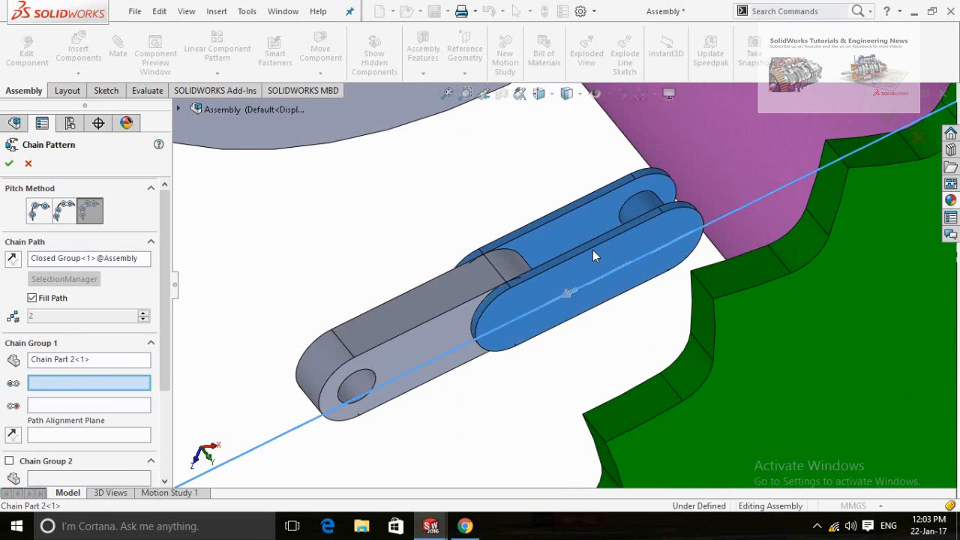
Show hidden lines and assign Chain Part 2's two circular hole edges as path links and its flat outer side face as path alignment plane
{"action": "left_click", "coordinate": [567, 94]}
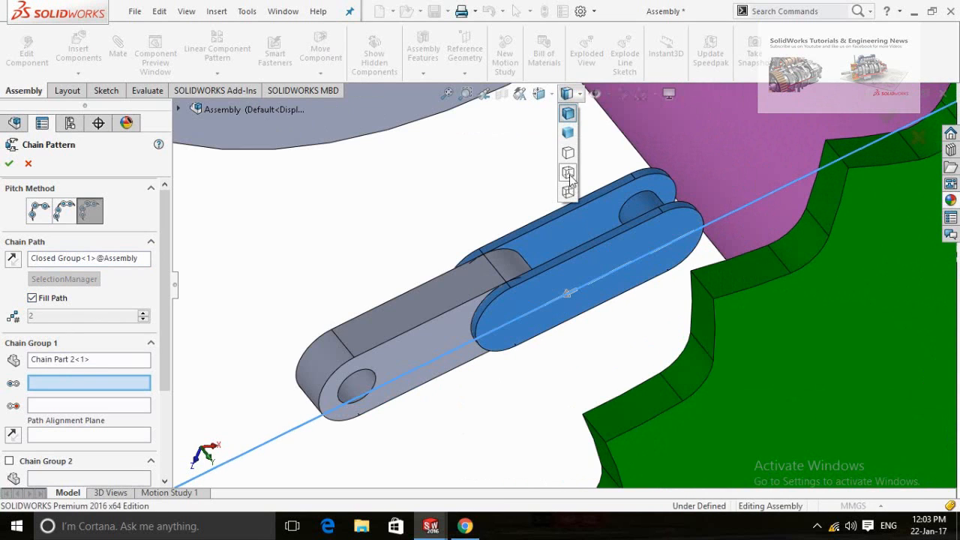
{"action": "left_click", "coordinate": [568, 173]}
{"action": "scroll", "coordinate": [646, 258], "scroll_direction": "down", "scroll_amount": 1}
{"action": "left_click", "coordinate": [636, 254]}
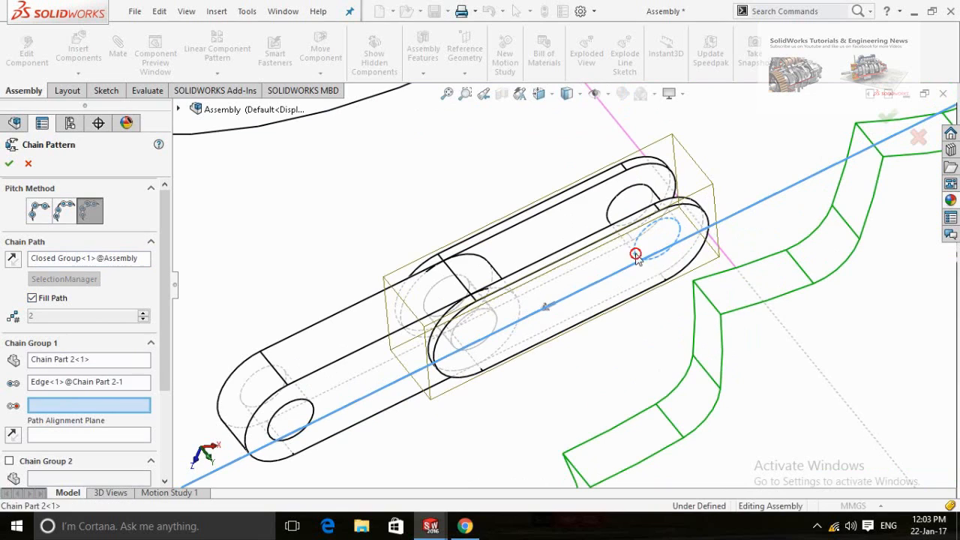
{"action": "left_click", "coordinate": [498, 330]}
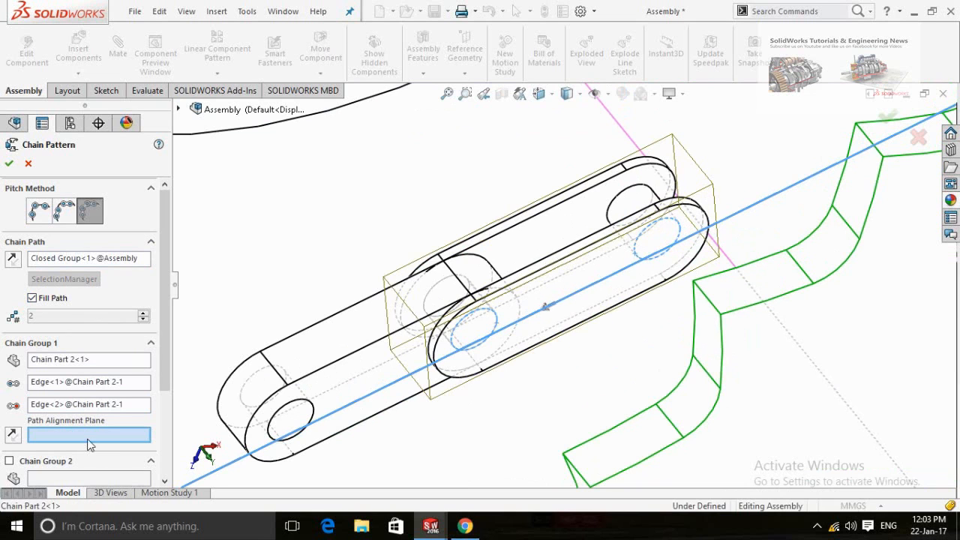
{"action": "left_click", "coordinate": [584, 281]}
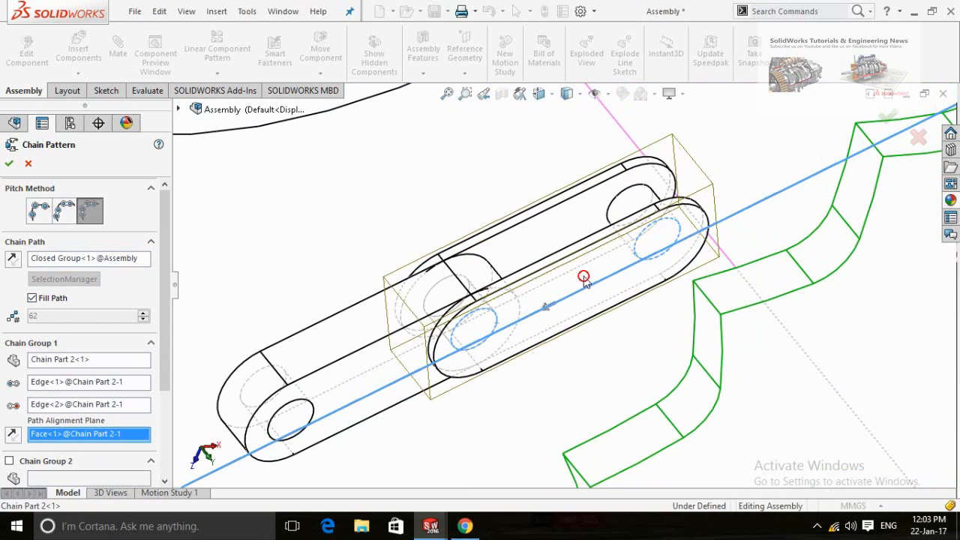
Reverse the path alignment direction of Chain Group 1 so the patterned links line up with the sprocket teeth
{"action": "scroll", "coordinate": [536, 315], "scroll_direction": "up", "scroll_amount": 5}
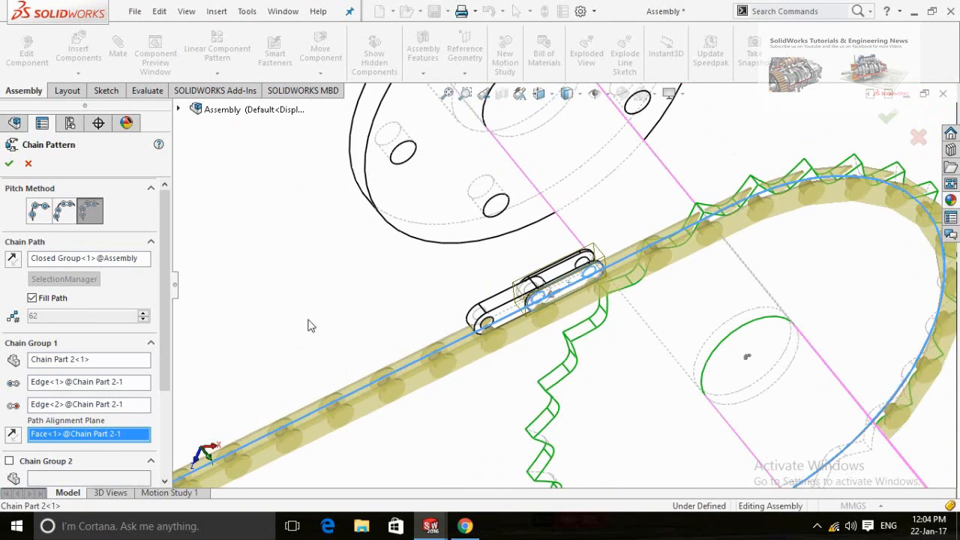
{"action": "scroll", "coordinate": [408, 278], "scroll_direction": "down", "scroll_amount": 5}
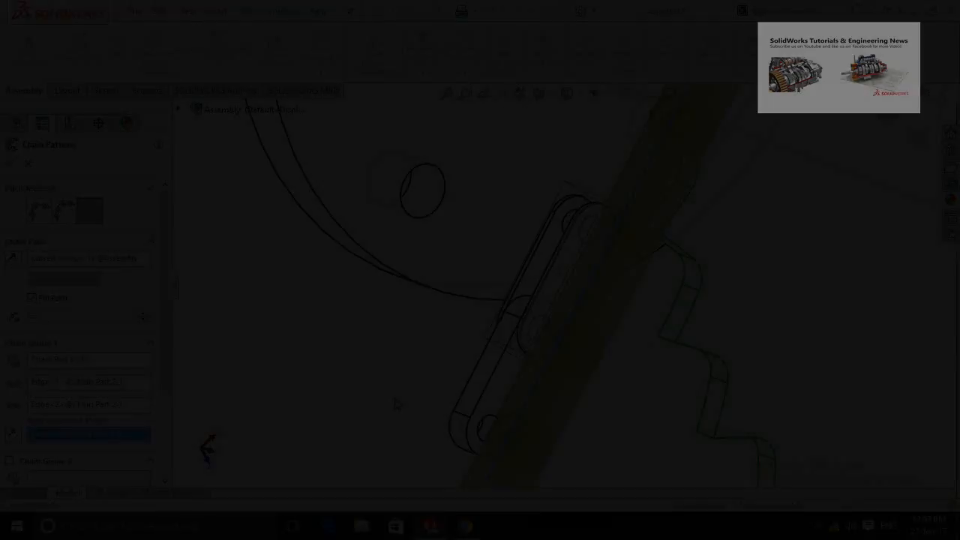
{"action": "scroll", "coordinate": [398, 403], "scroll_direction": "up", "scroll_amount": 4}
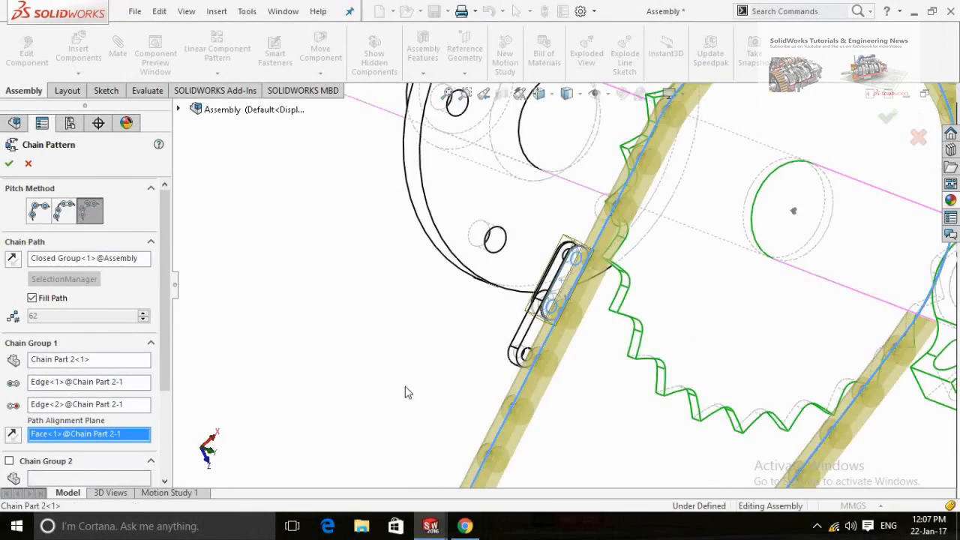
{"action": "middle_click_drag", "start_coordinate": [407, 390], "coordinate": [453, 369]}
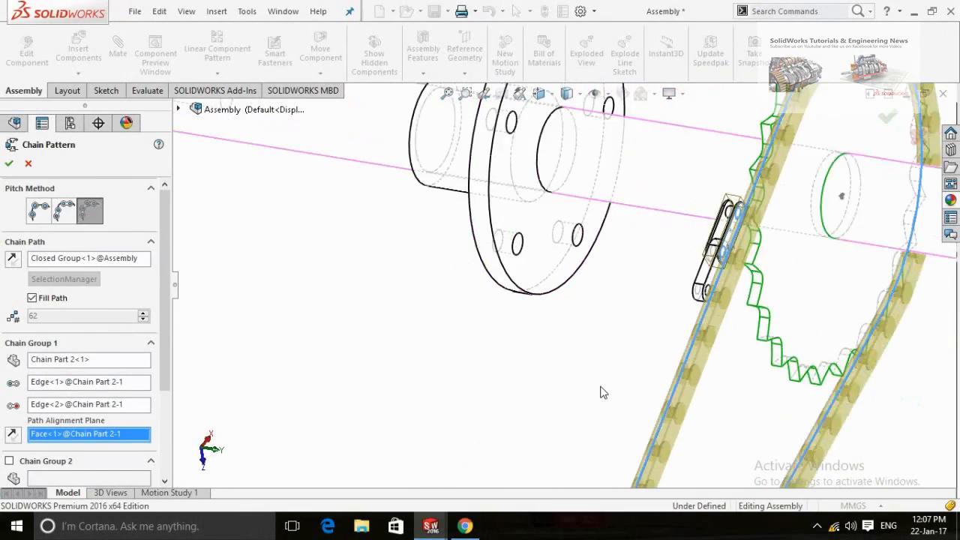
{"action": "middle_click_drag", "start_coordinate": [604, 392], "coordinate": [676, 283]}
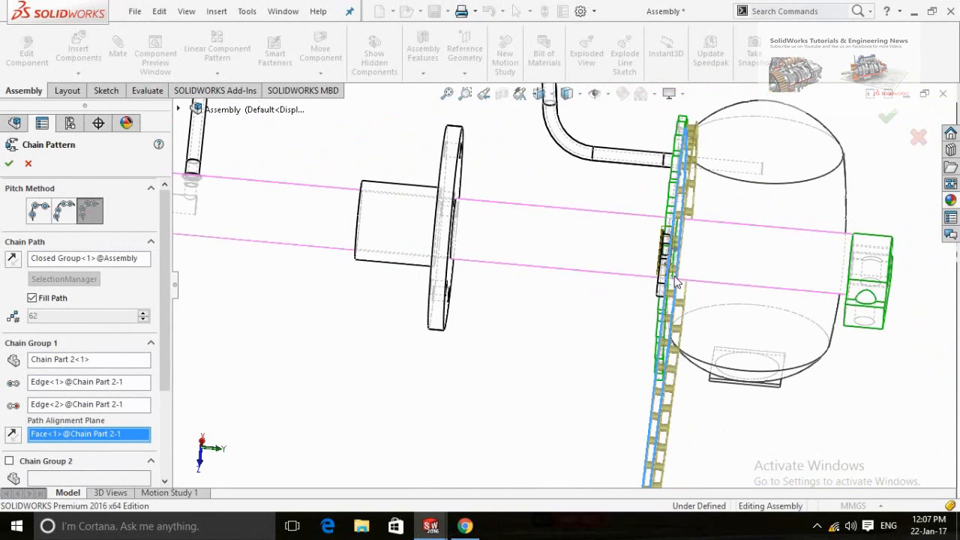
{"action": "scroll", "coordinate": [673, 213], "scroll_direction": "down", "scroll_amount": 3}
{"action": "mouse_move", "coordinate": [591, 385]}
{"action": "middle_mouse_down"}
{"action": "mouse_move", "coordinate": [585, 361]}
{"action": "mouse_move", "coordinate": [598, 357]}
{"action": "mouse_move", "coordinate": [598, 366]}
{"action": "middle_mouse_up"}
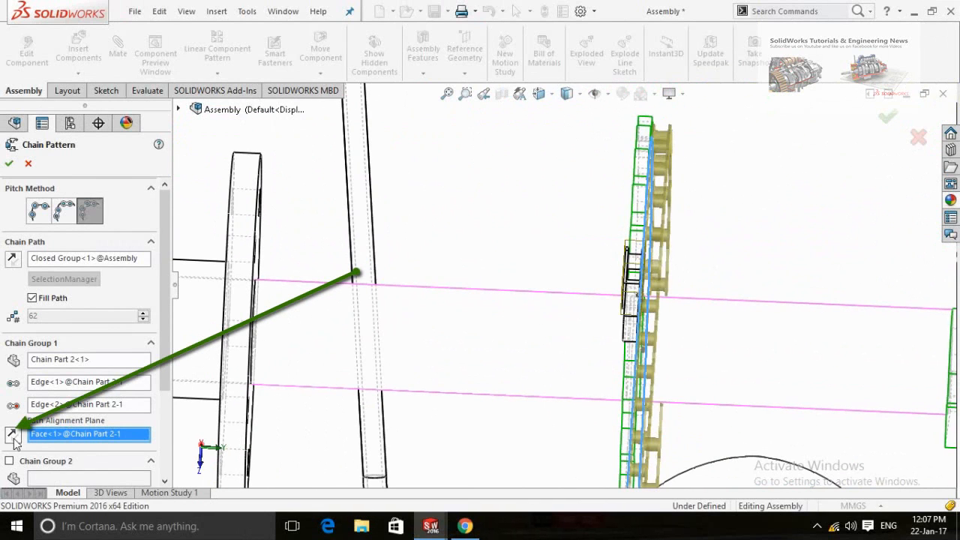
{"action": "scroll", "coordinate": [499, 435], "scroll_direction": "up", "scroll_amount": 4}
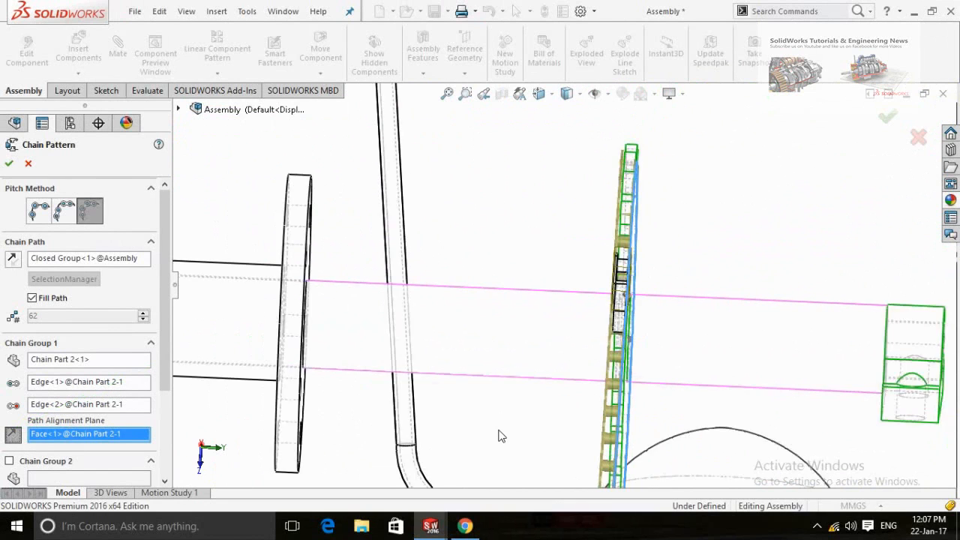
{"action": "middle_click_drag", "start_coordinate": [482, 398], "coordinate": [372, 448]}
{"action": "scroll", "coordinate": [383, 390], "scroll_direction": "down", "scroll_amount": 5}
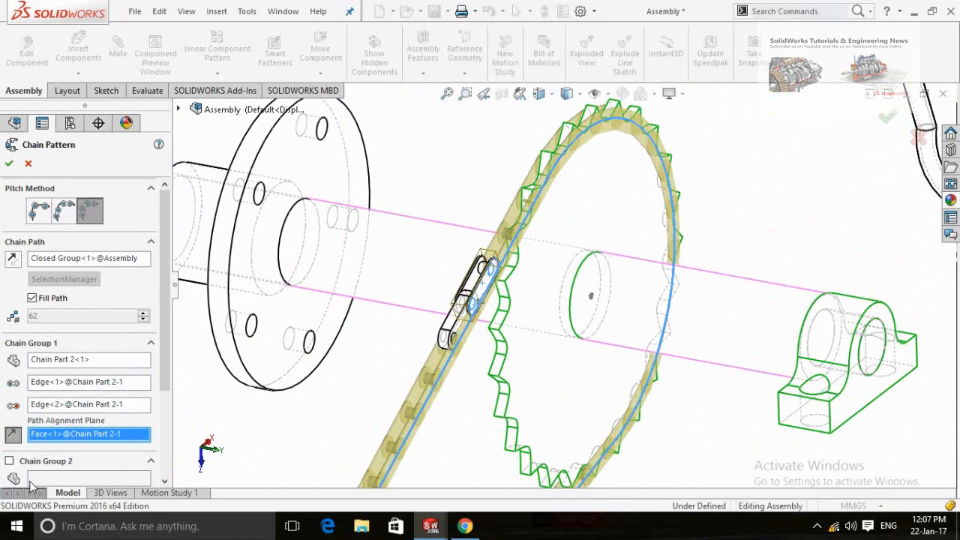
Enable Chain Group 2 and set Chain Part 3 as the component to pattern in it
{"action": "left_click_drag", "start_coordinate": [160, 371], "coordinate": [163, 452]}
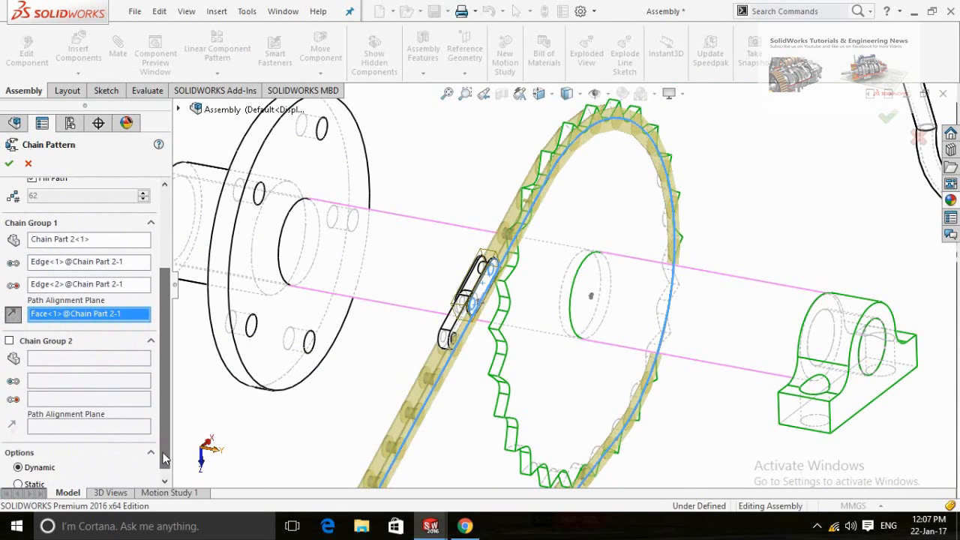
{"action": "left_click", "coordinate": [10, 341]}
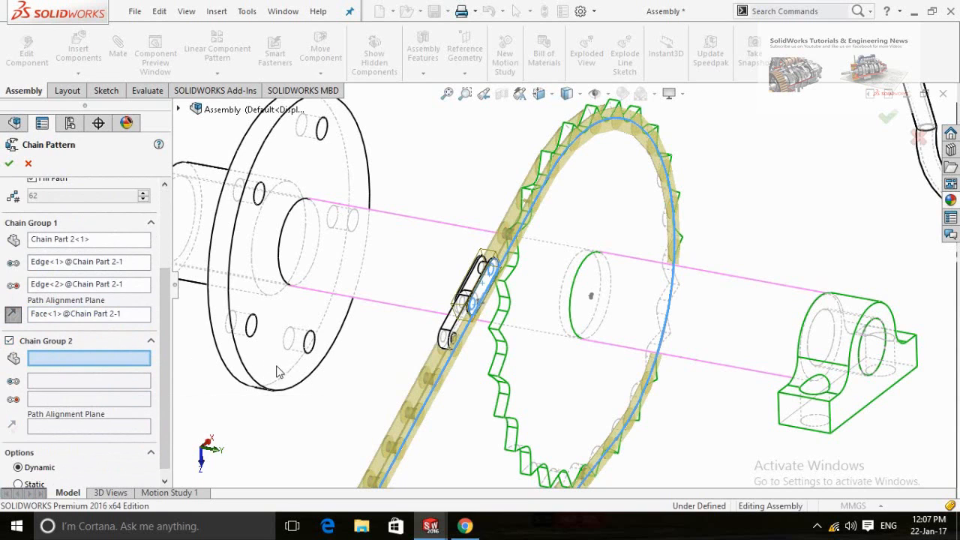
{"action": "scroll", "coordinate": [447, 328], "scroll_direction": "down", "scroll_amount": 5}
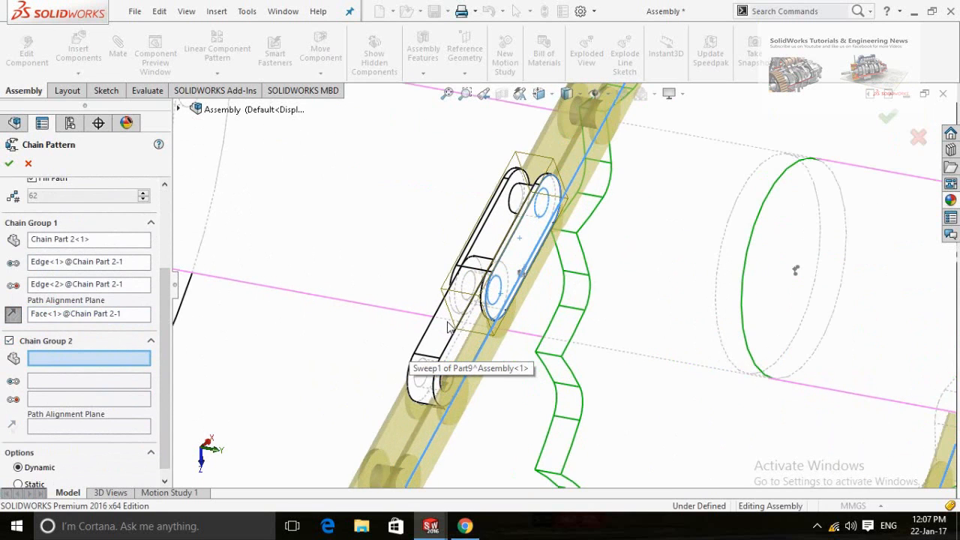
{"action": "left_click", "coordinate": [447, 328]}
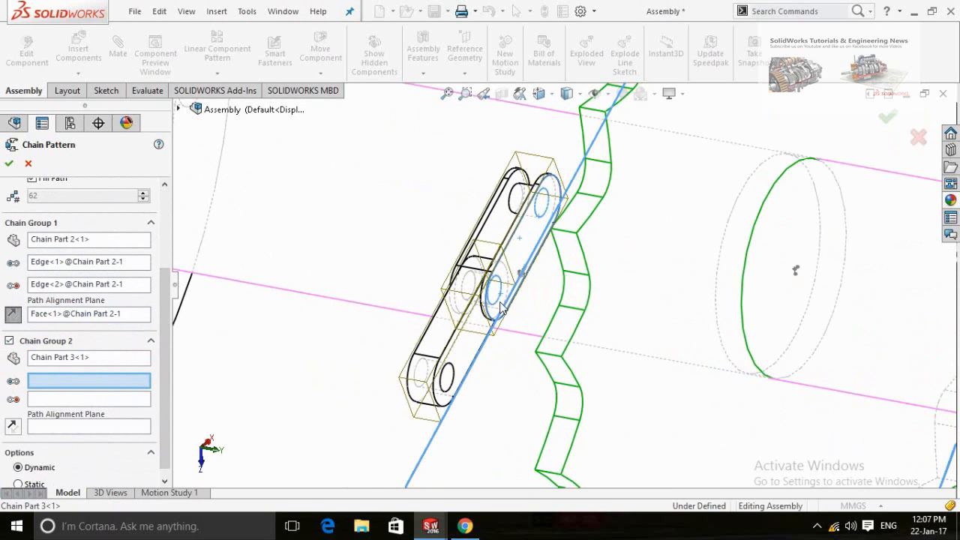
Try to pick a circular hole edge at the joint between the two links as Chain Group 2's first path link
{"action": "scroll", "coordinate": [501, 307], "scroll_direction": "down", "scroll_amount": 5}
{"action": "left_click", "coordinate": [417, 257]}
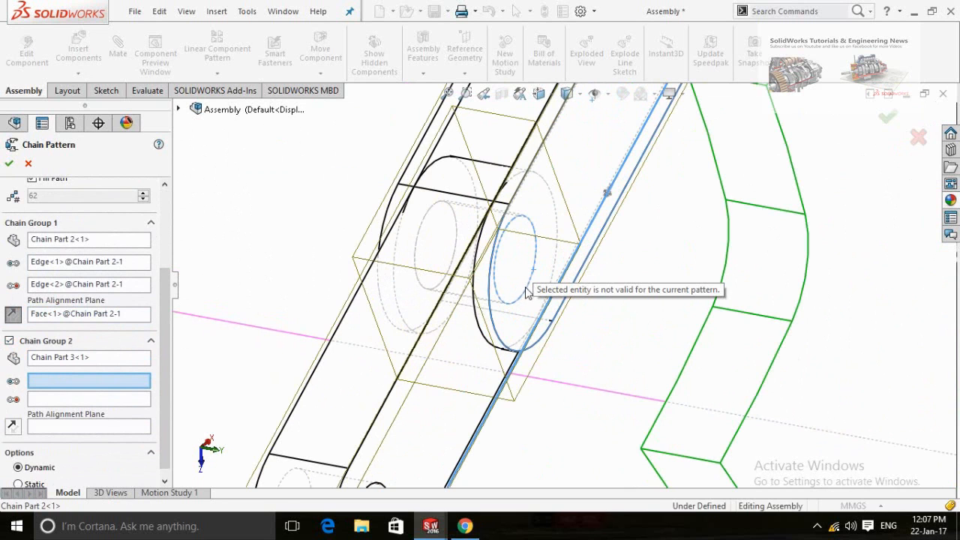
{"action": "scroll", "coordinate": [447, 273], "scroll_direction": "down", "scroll_amount": 2}
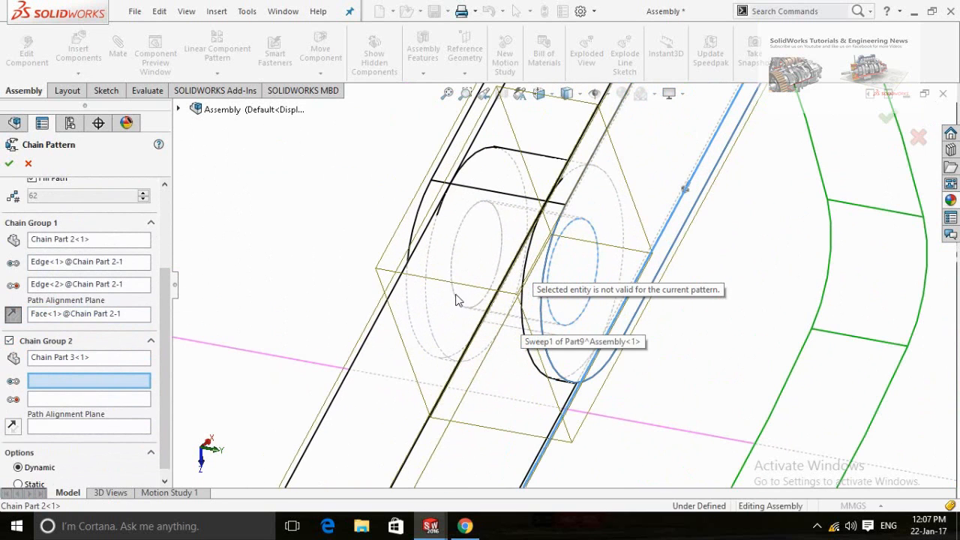
{"action": "left_click", "coordinate": [454, 300]}
{"action": "left_click", "coordinate": [454, 300]}
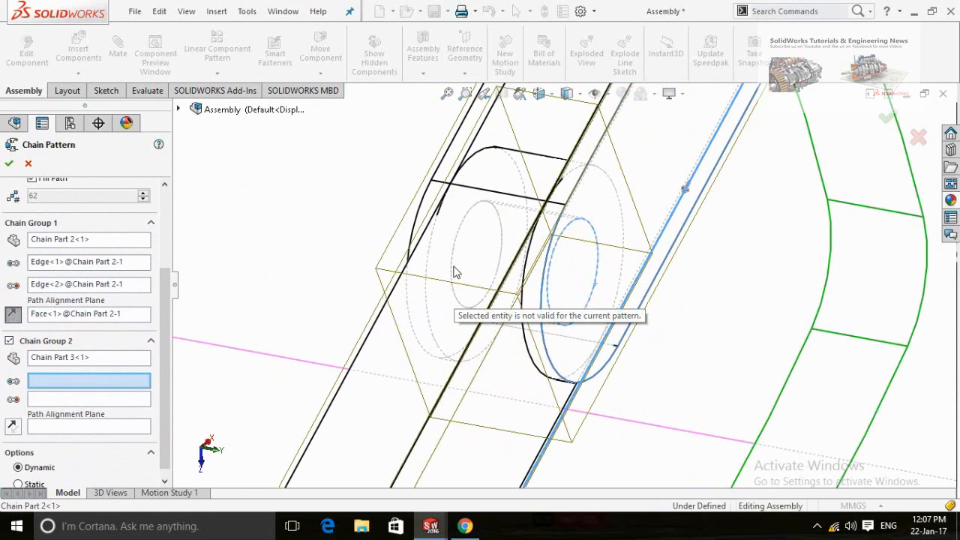
{"action": "scroll", "coordinate": [457, 264], "scroll_direction": "down", "scroll_amount": 2}
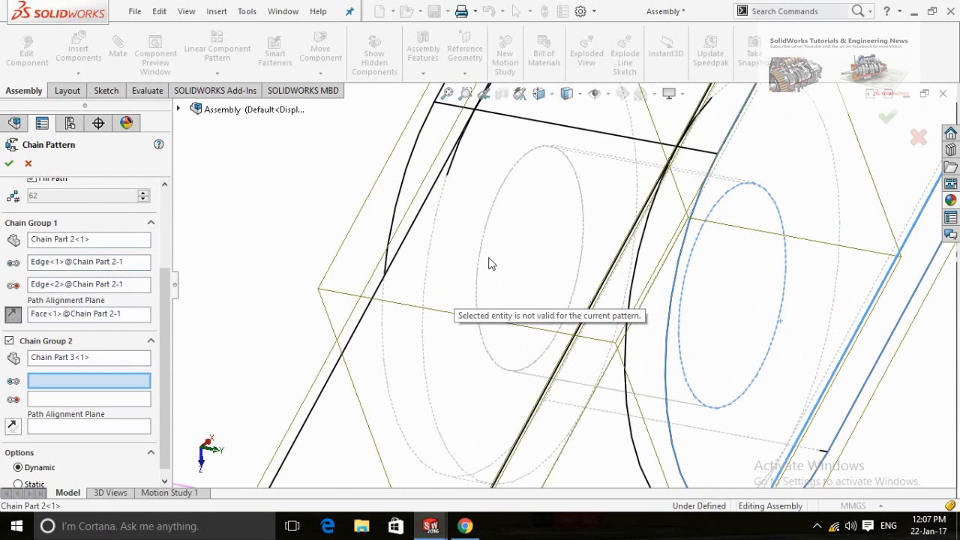
{"action": "scroll", "coordinate": [489, 264], "scroll_direction": "up", "scroll_amount": 1}
{"action": "left_click", "coordinate": [494, 261]}
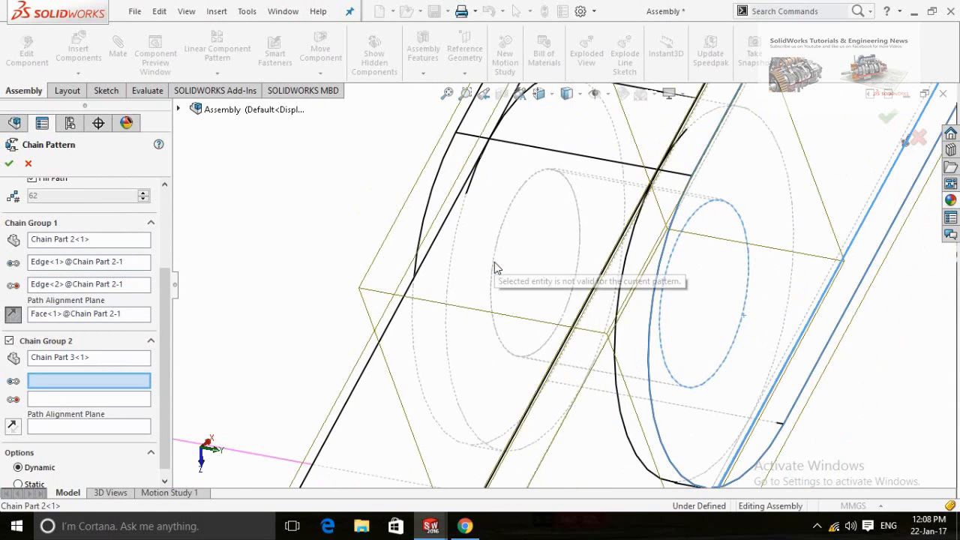
{"action": "left_click", "coordinate": [579, 234]}
{"action": "left_click", "coordinate": [580, 236]}
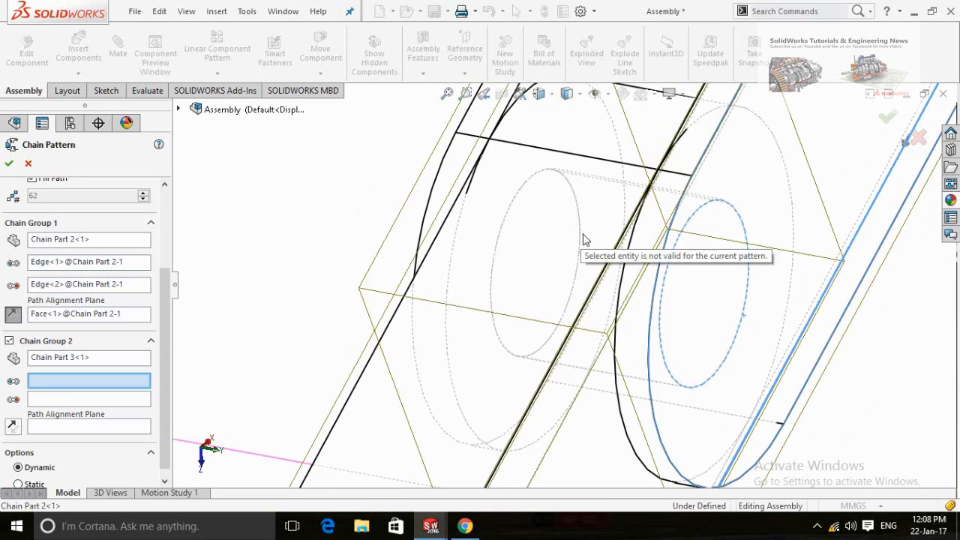
{"action": "left_click", "coordinate": [583, 235]}
{"action": "left_click", "coordinate": [579, 234]}
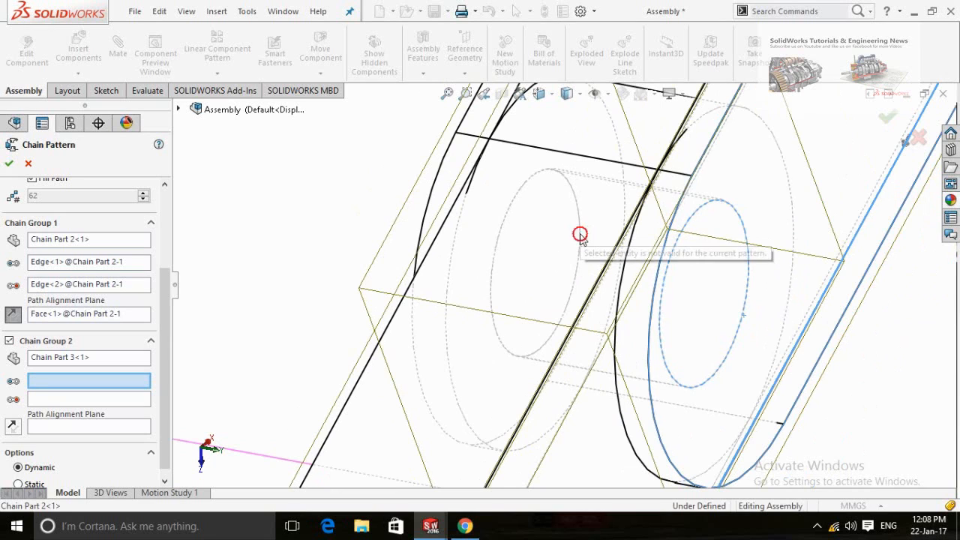
Remove the second path link edge of Chain Group 1 and reassign Chain Part 2's same circular hole edge to it
{"action": "left_click", "coordinate": [736, 345]}
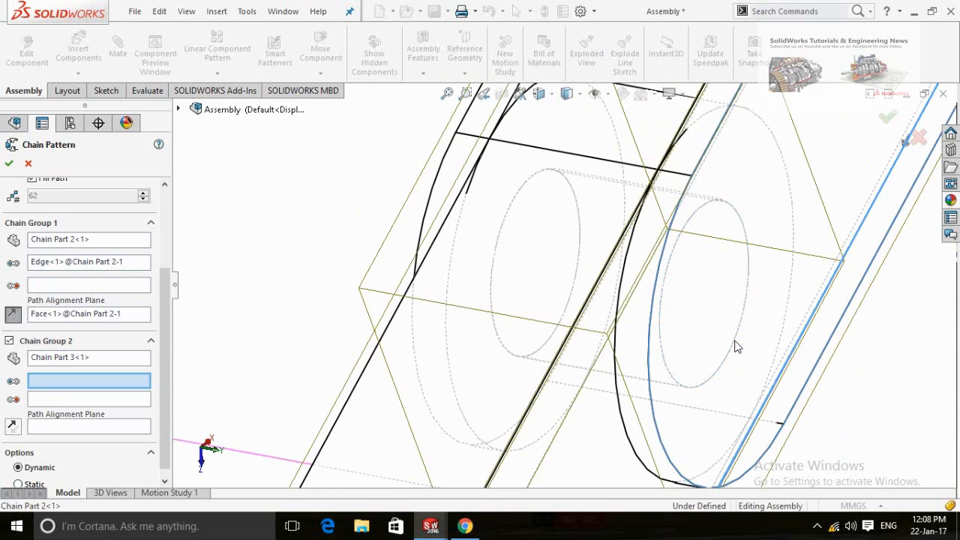
{"action": "left_click", "coordinate": [735, 342]}
{"action": "left_click", "coordinate": [88, 286]}
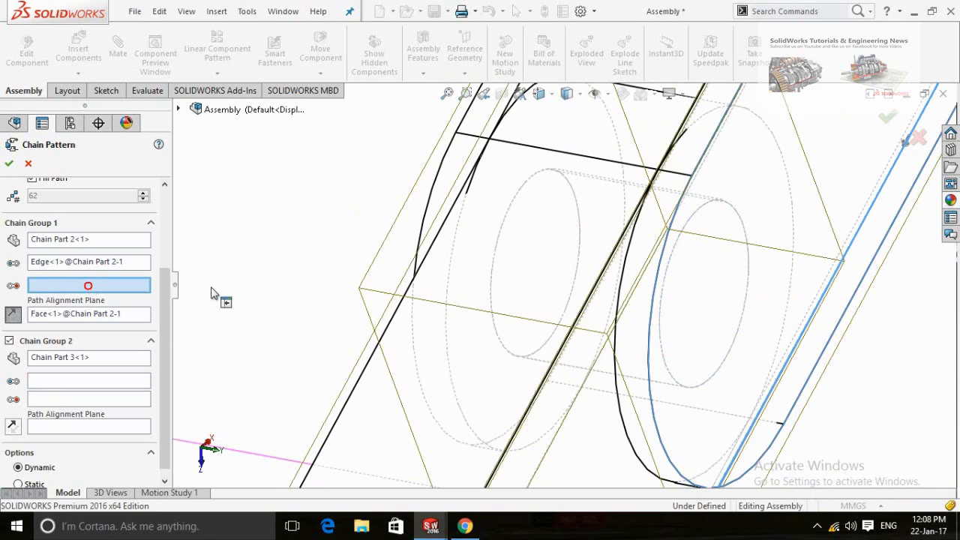
{"action": "left_click", "coordinate": [735, 343]}
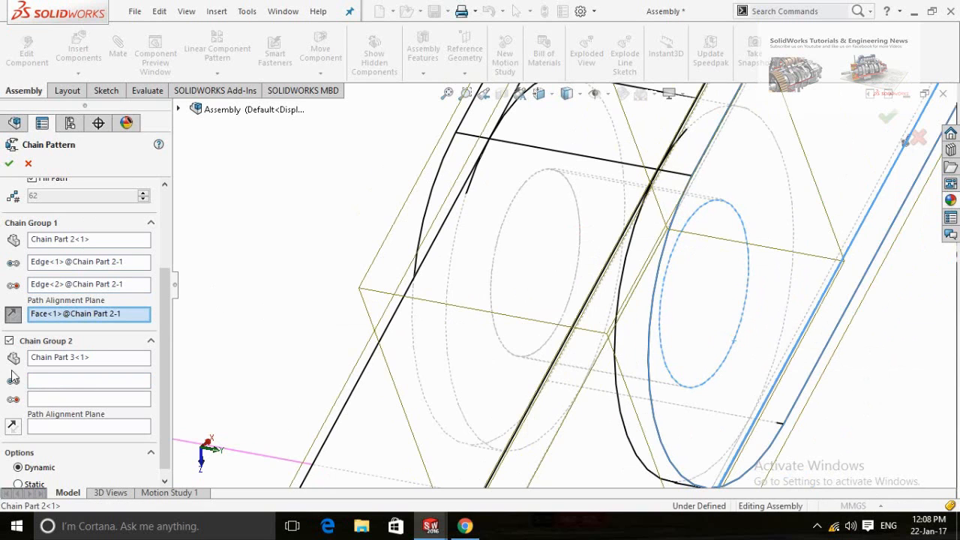
Assign the circular hole edge at Chain Part 3's free end as Chain Group 2's first path link
{"action": "left_click", "coordinate": [56, 383]}
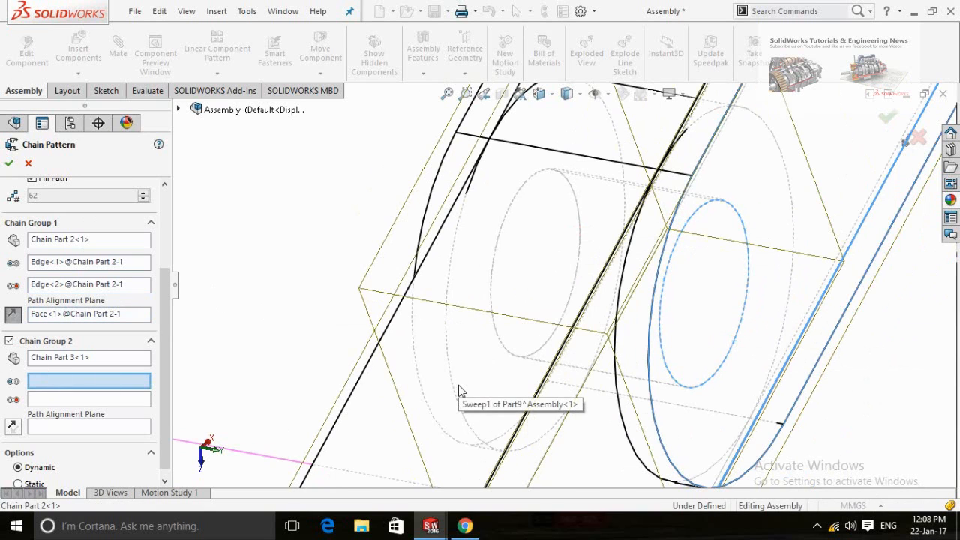
{"action": "scroll", "coordinate": [553, 288], "scroll_direction": "up", "scroll_amount": 3}
{"action": "scroll", "coordinate": [802, 396], "scroll_direction": "up", "scroll_amount": 5}
{"action": "scroll", "coordinate": [528, 414], "scroll_direction": "down", "scroll_amount": 2}
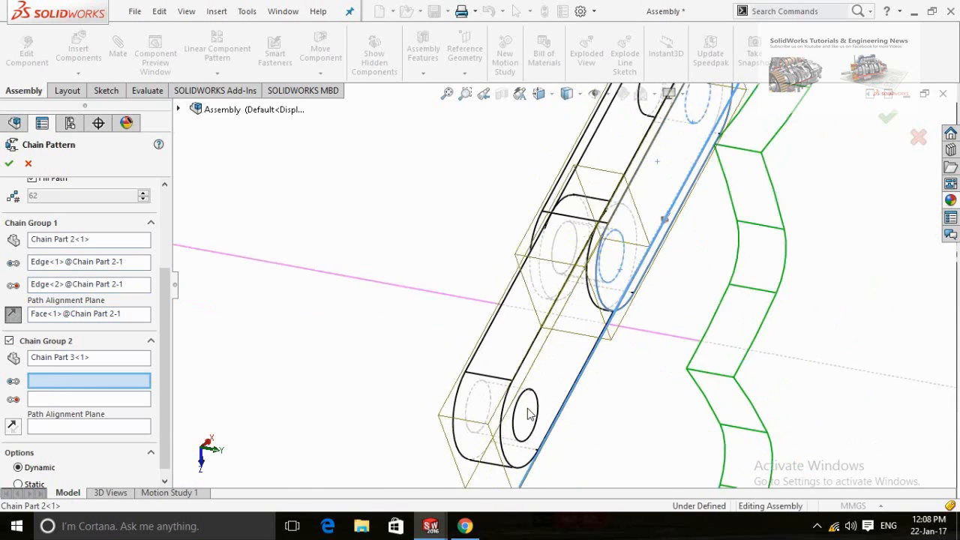
{"action": "middle_click_drag", "start_coordinate": [580, 362], "coordinate": [528, 401]}
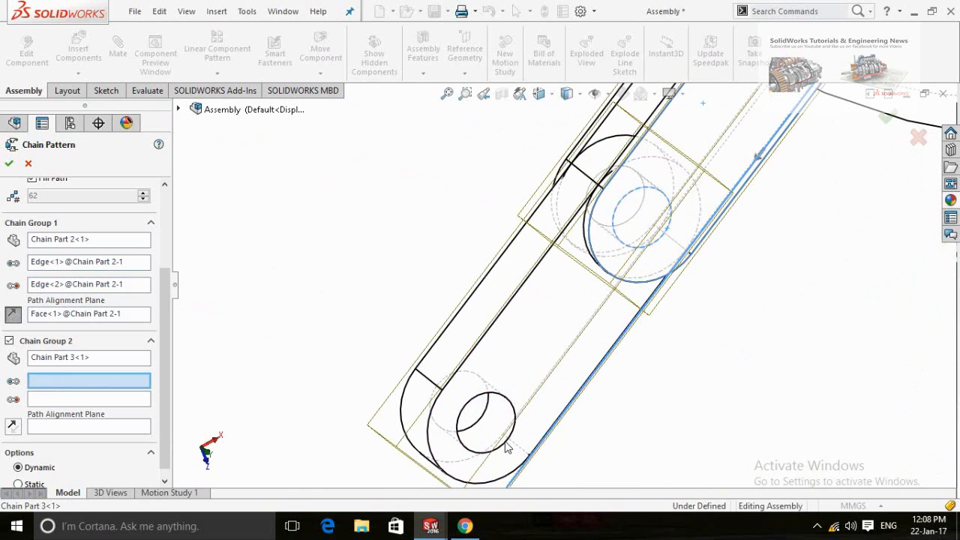
{"action": "left_click", "coordinate": [473, 433]}
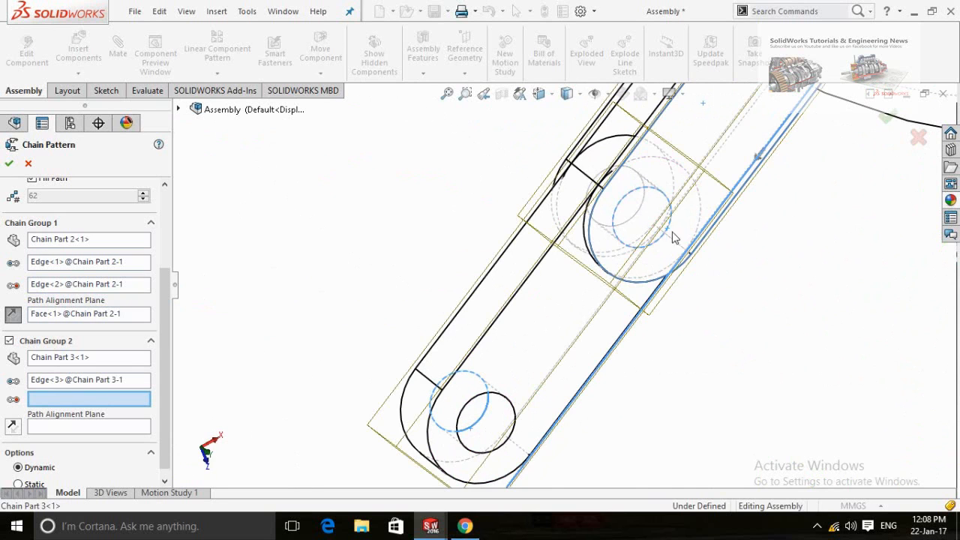
Assign Chain Part 3's circular hole edge at the joint with Chain Part 2 as Chain Group 2's second path link
{"action": "scroll", "coordinate": [651, 205], "scroll_direction": "down", "scroll_amount": 3}
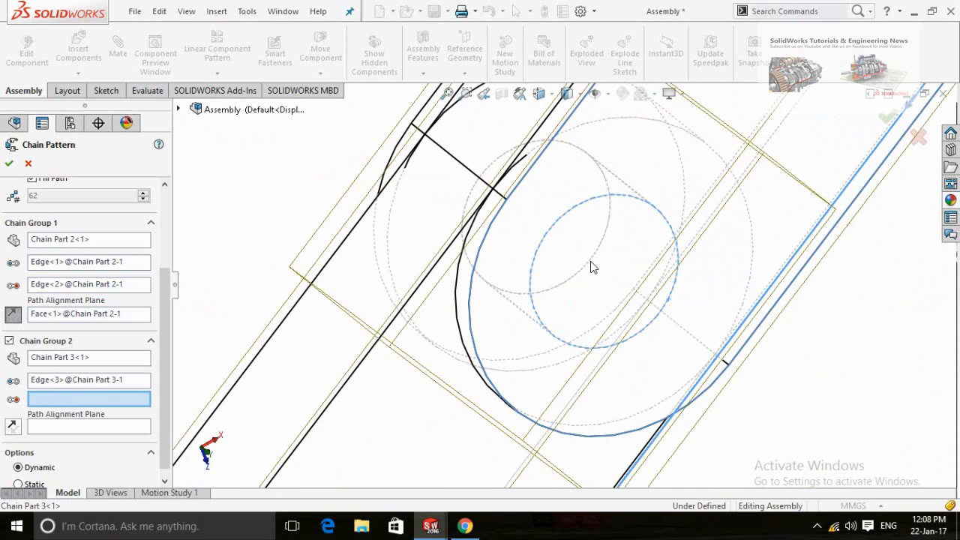
{"action": "left_click", "coordinate": [590, 265]}
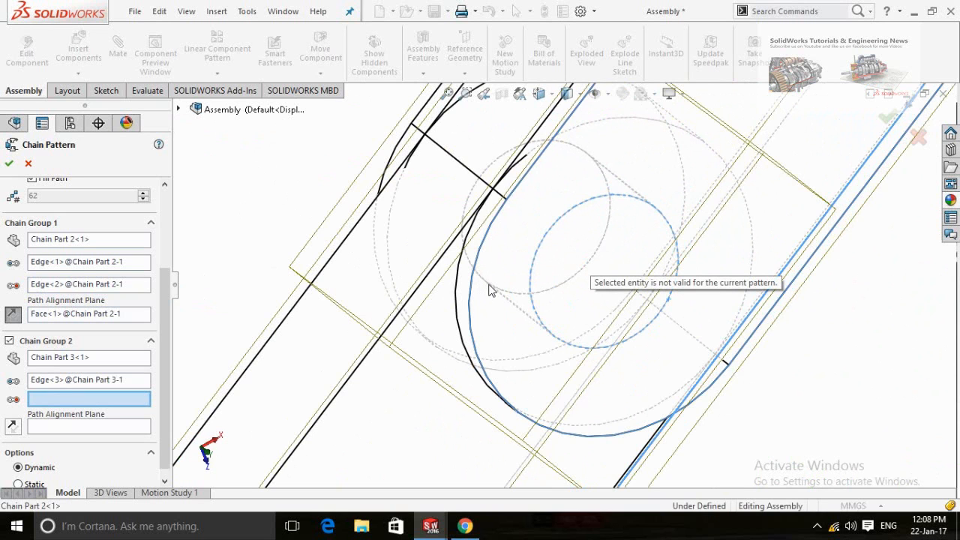
{"action": "scroll", "coordinate": [463, 324], "scroll_direction": "up", "scroll_amount": 4}
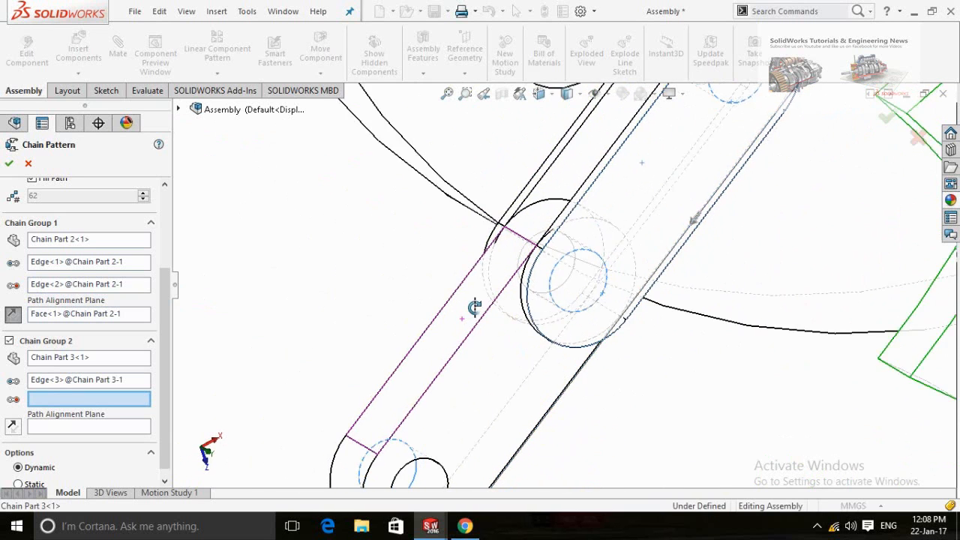
{"action": "middle_click_drag", "start_coordinate": [474, 307], "coordinate": [367, 246]}
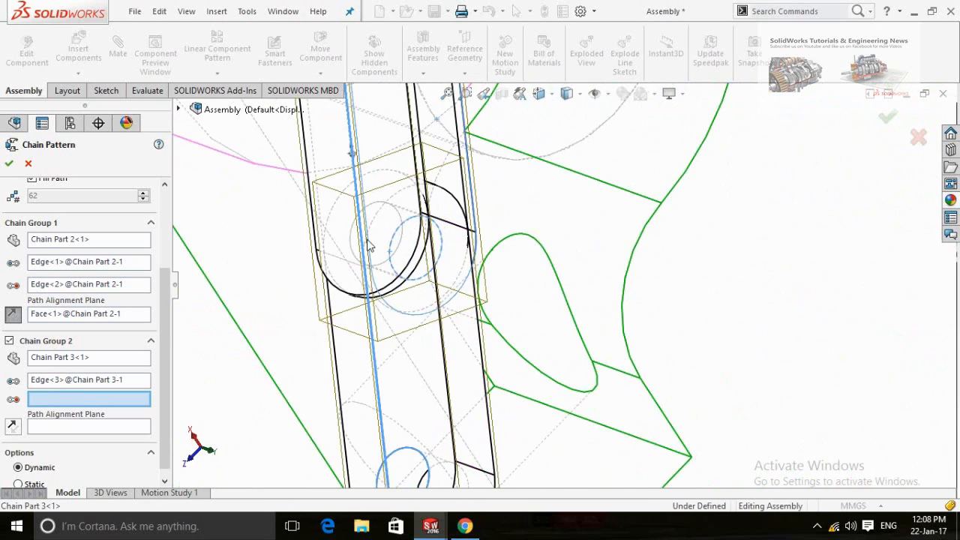
{"action": "scroll", "coordinate": [367, 245], "scroll_direction": "down", "scroll_amount": 4}
{"action": "left_click", "coordinate": [446, 301]}
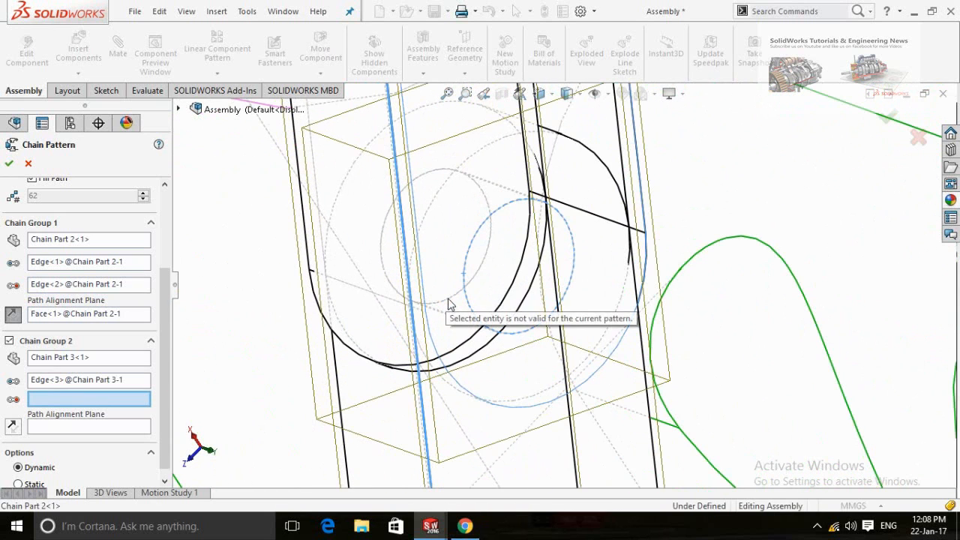
{"action": "scroll", "coordinate": [449, 300], "scroll_direction": "down", "scroll_amount": 3}
{"action": "middle_click_drag", "start_coordinate": [452, 302], "coordinate": [468, 285]}
{"action": "left_click", "coordinate": [466, 285]}
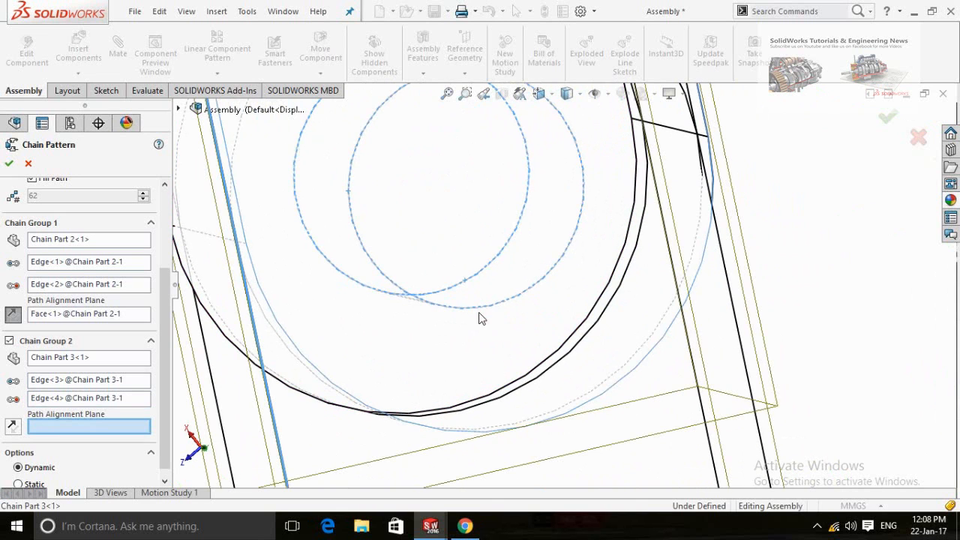
Set Chain Part 3's flat side face as Chain Group 2's path alignment plane and reverse its alignment direction
{"action": "scroll", "coordinate": [480, 317], "scroll_direction": "up", "scroll_amount": 6}
{"action": "scroll", "coordinate": [487, 318], "scroll_direction": "up", "scroll_amount": 3}
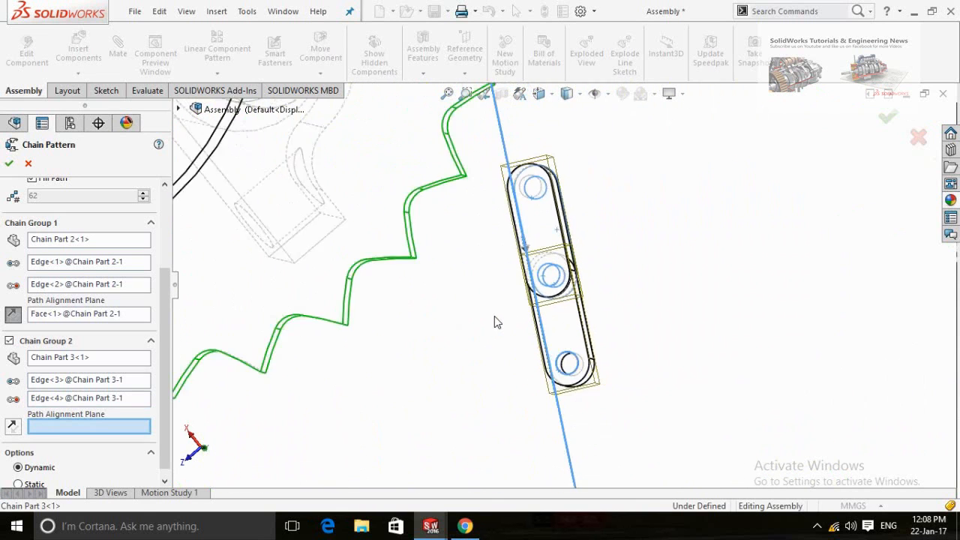
{"action": "middle_click_drag", "start_coordinate": [493, 321], "coordinate": [240, 331]}
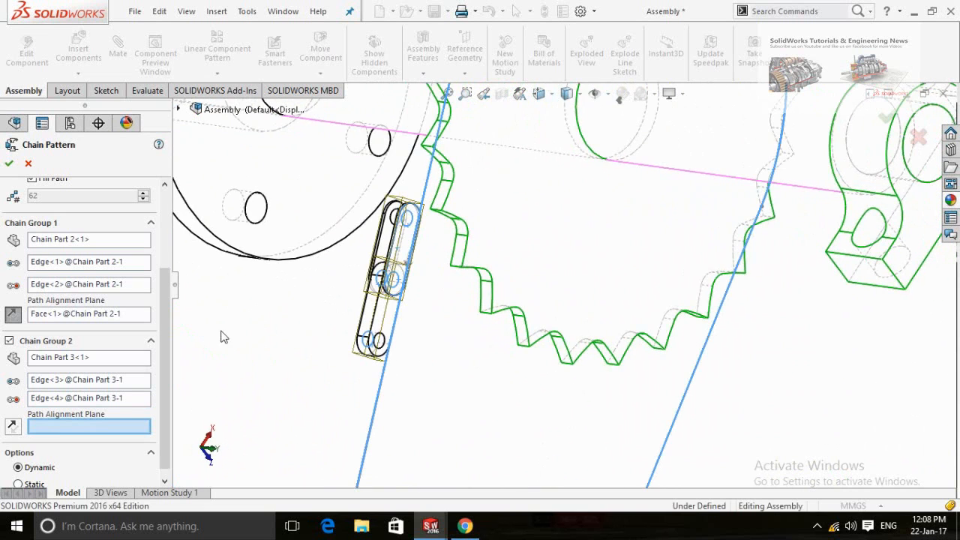
{"action": "left_click", "coordinate": [391, 325]}
{"action": "middle_click_drag", "start_coordinate": [313, 399], "coordinate": [246, 437]}
{"action": "left_click", "coordinate": [12, 428]}
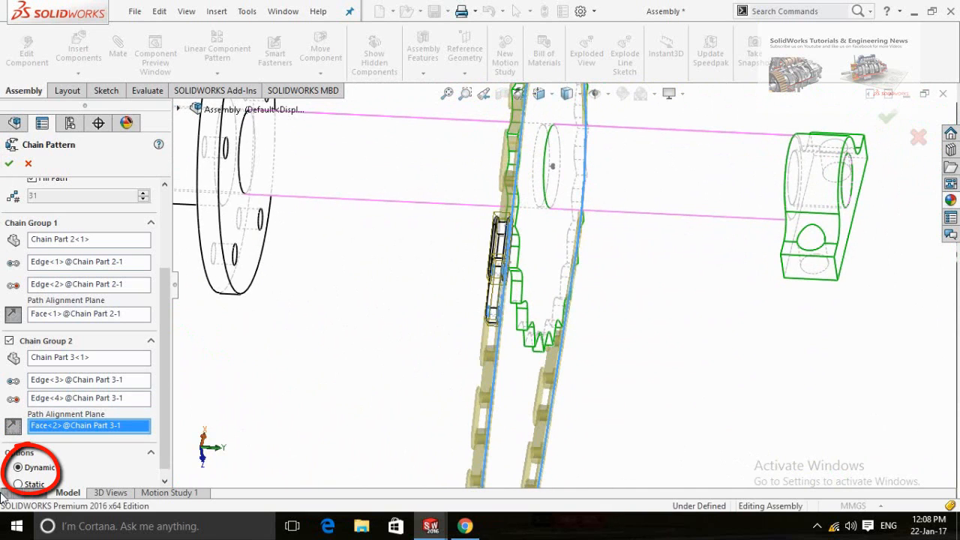
Create the two-group chain pattern with the Dynamic option
{"action": "scroll", "coordinate": [153, 450], "scroll_direction": "down", "scroll_amount": 1}
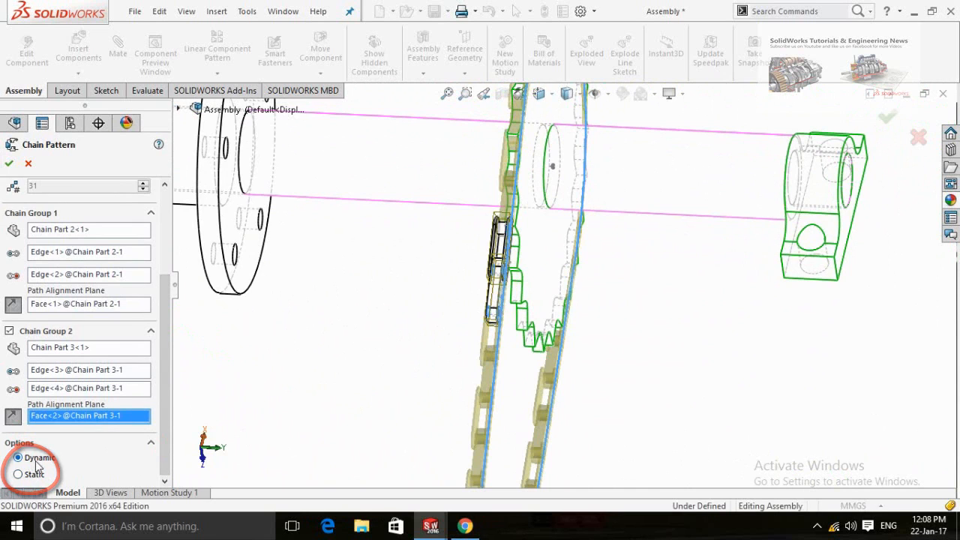
{"action": "left_click", "coordinate": [8, 164]}
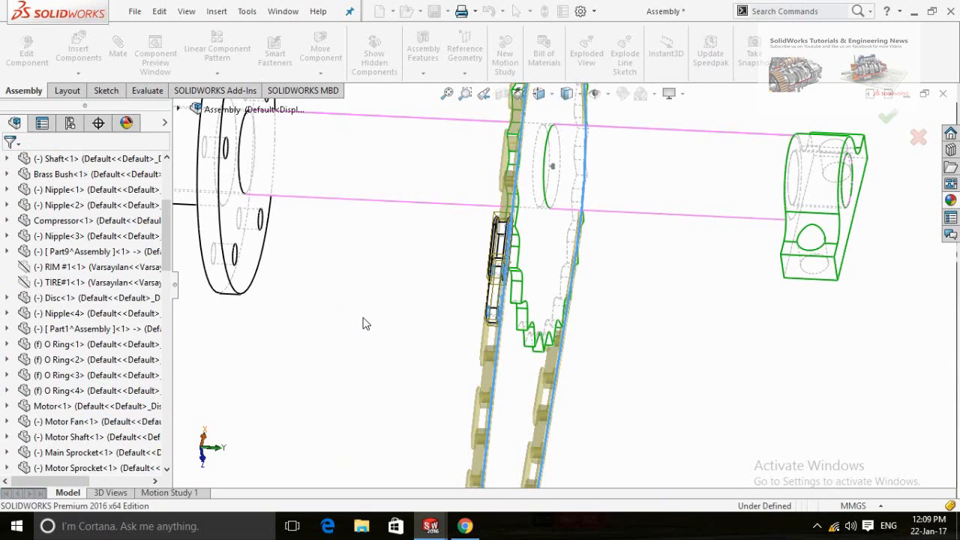
{"action": "scroll", "coordinate": [388, 342], "scroll_direction": "up", "scroll_amount": 3}
{"action": "scroll", "coordinate": [390, 345], "scroll_direction": "up", "scroll_amount": 2}
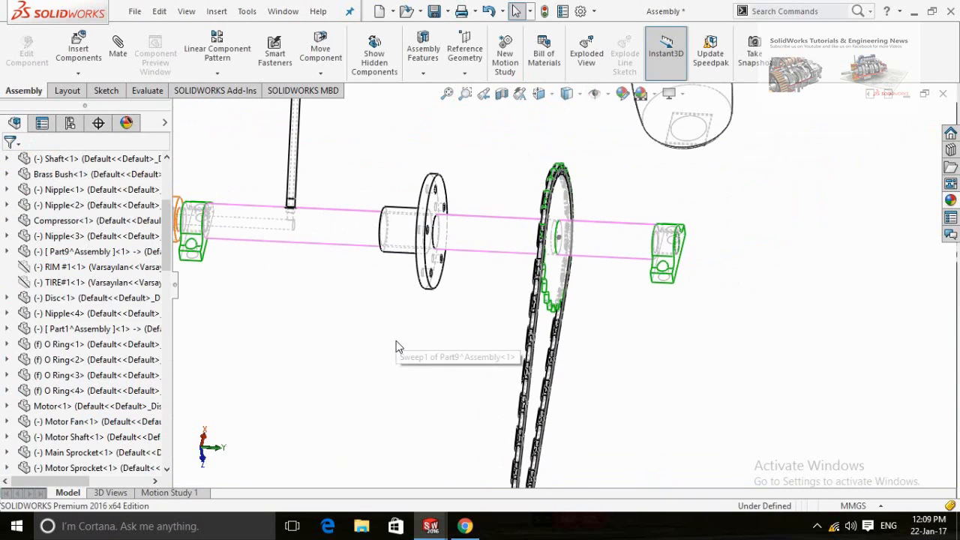
Switch the assembly's display style from hidden lines visible to shaded
{"action": "left_click", "coordinate": [568, 93]}
{"action": "left_click", "coordinate": [576, 118]}
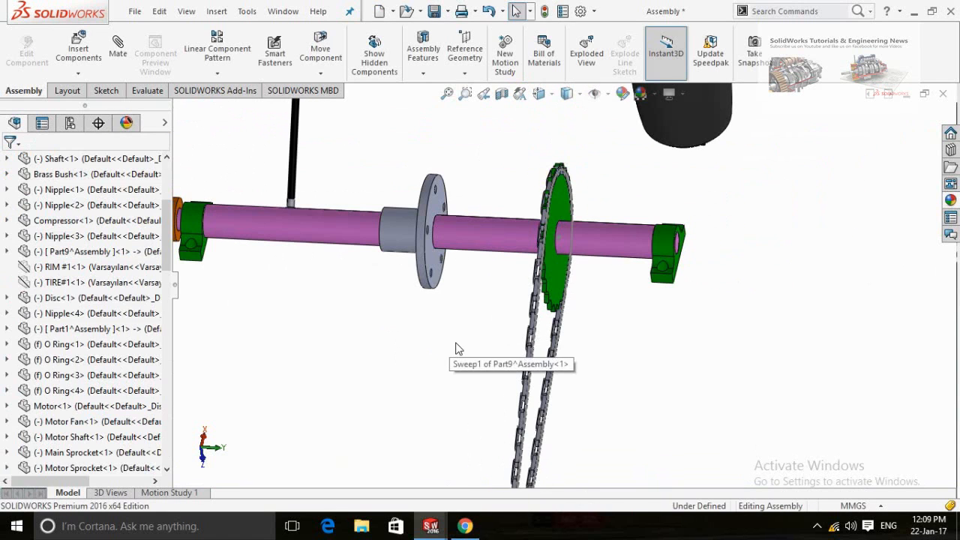
{"action": "mouse_move", "coordinate": [444, 352]}
{"action": "middle_mouse_down"}
{"action": "mouse_move", "coordinate": [480, 288]}
{"action": "mouse_move", "coordinate": [417, 262]}
{"action": "mouse_move", "coordinate": [403, 266]}
{"action": "middle_mouse_up"}
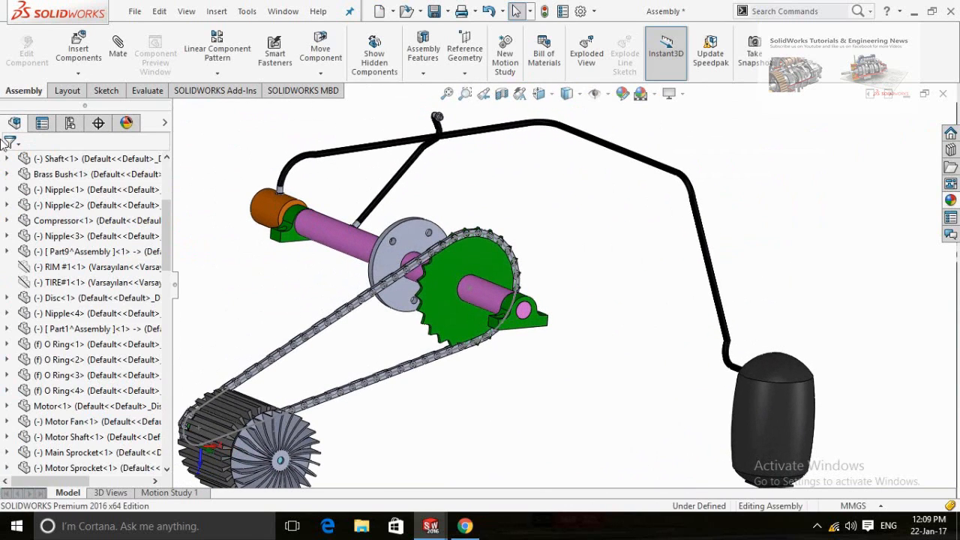
Hide the belt path sketch Sketch2 under the Belt1 feature
{"action": "scroll", "coordinate": [3, 315], "scroll_direction": "down", "scroll_amount": 15}
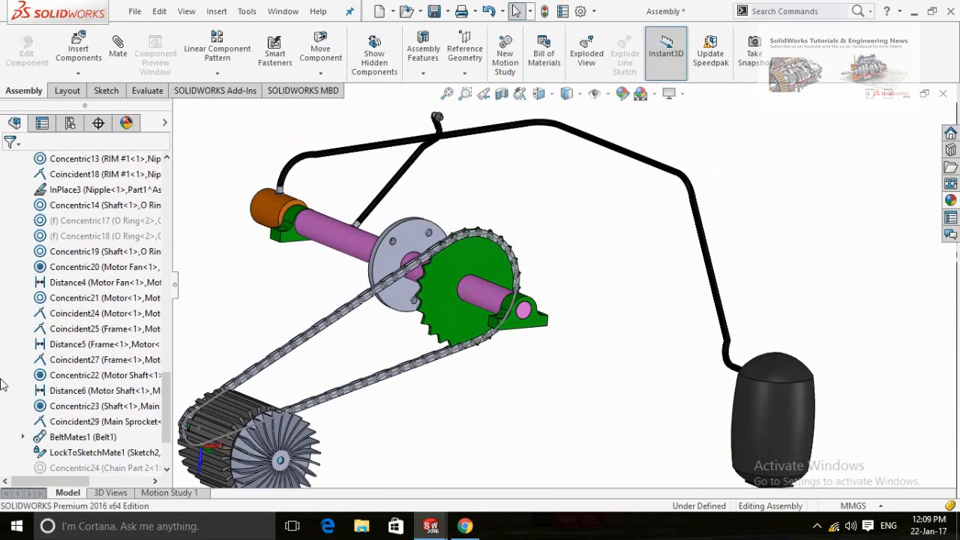
{"action": "scroll", "coordinate": [3, 430], "scroll_direction": "down", "scroll_amount": 2}
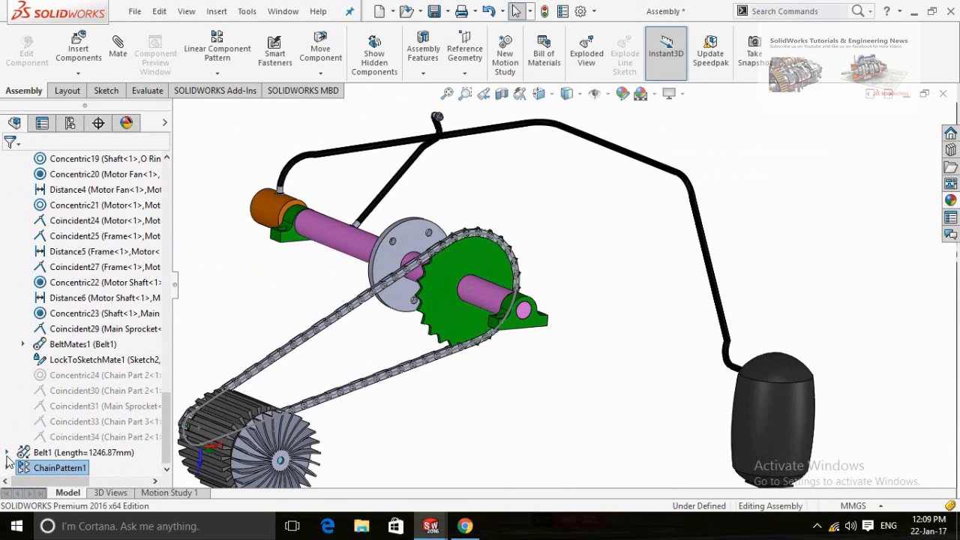
{"action": "left_click", "coordinate": [7, 453]}
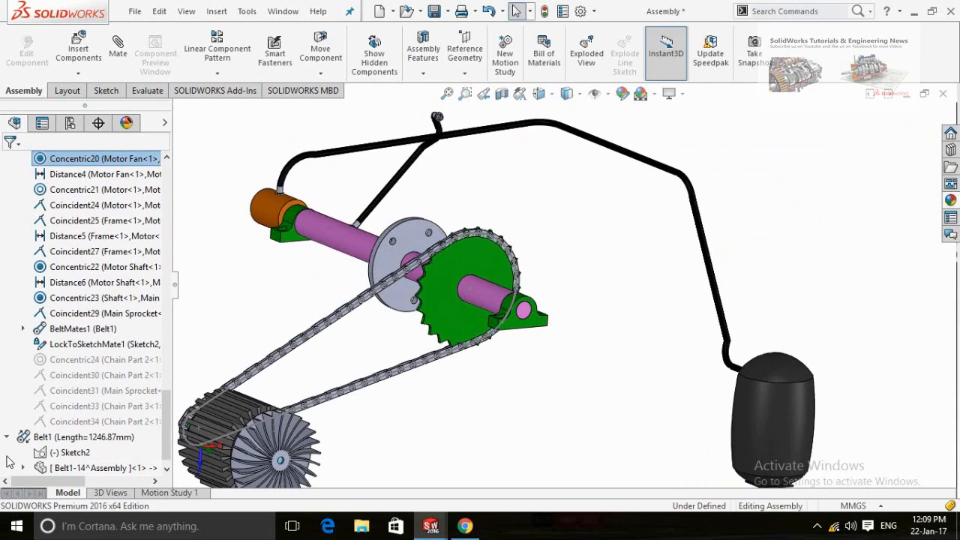
{"action": "left_click", "coordinate": [64, 453]}
{"action": "left_click", "coordinate": [74, 428]}
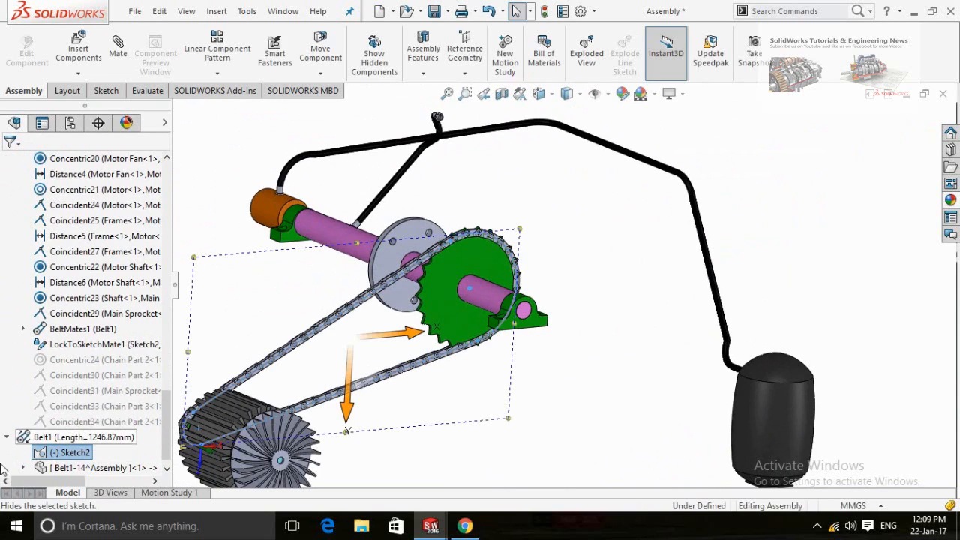
{"action": "left_click", "coordinate": [57, 452]}
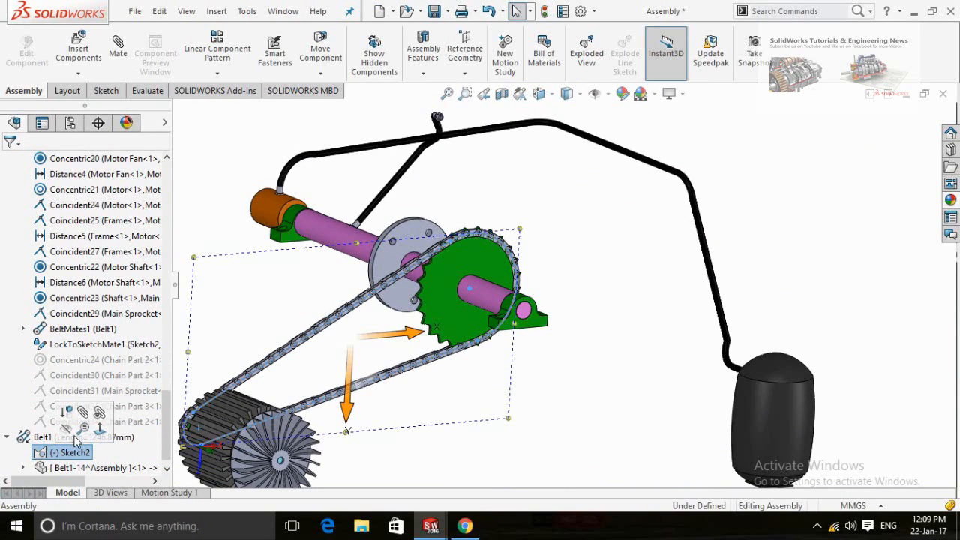
{"action": "left_click", "coordinate": [39, 455]}
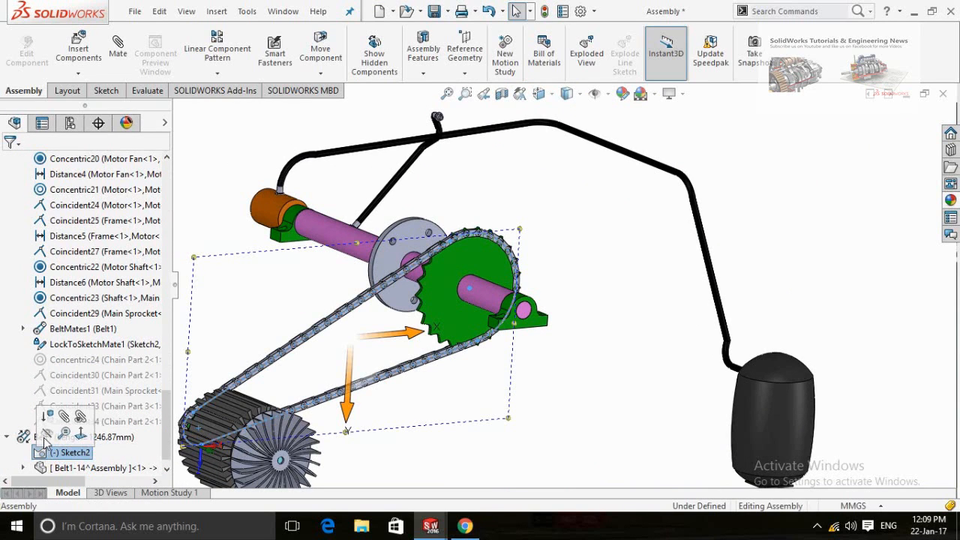
{"action": "left_click", "coordinate": [46, 434]}
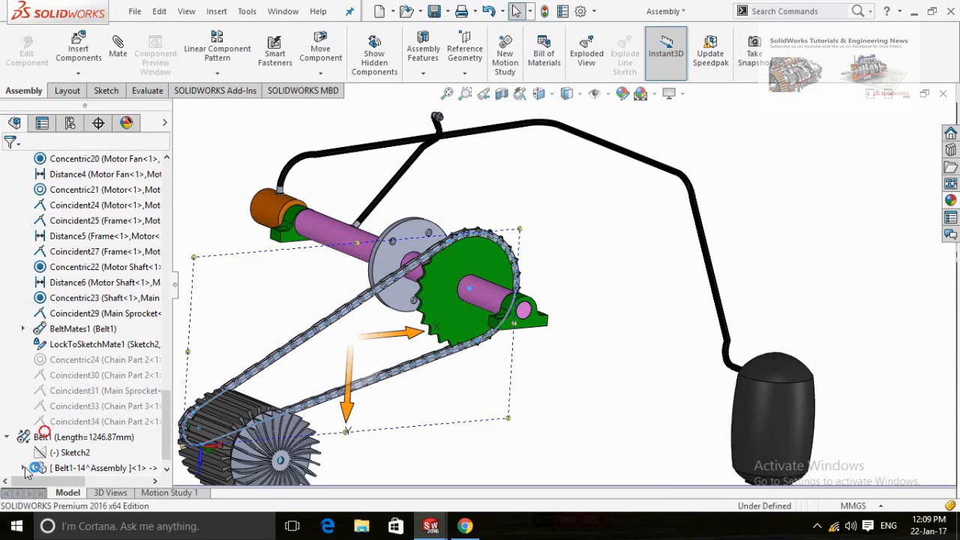
Hide the derived Sketch2 inside the belt part of the Belt1 feature
{"action": "left_click", "coordinate": [23, 468]}
{"action": "left_click", "coordinate": [96, 467]}
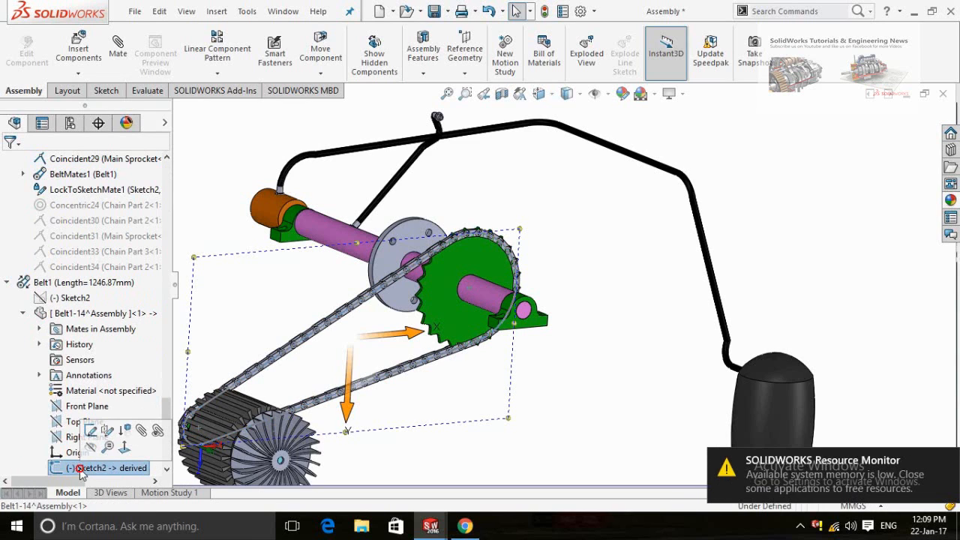
{"action": "left_click", "coordinate": [459, 438]}
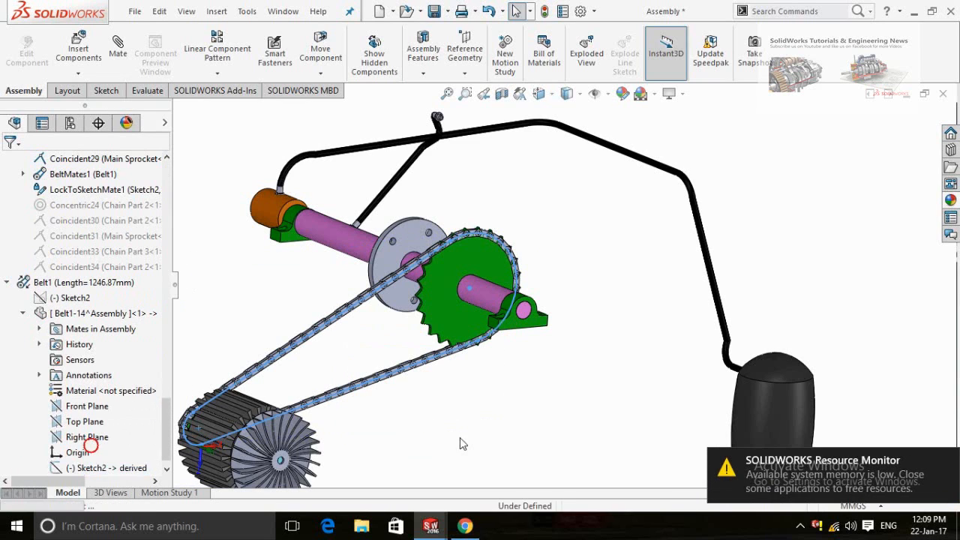
{"action": "key", "text": "f"}
{"action": "scroll", "coordinate": [476, 394], "scroll_direction": "down", "scroll_amount": 5}
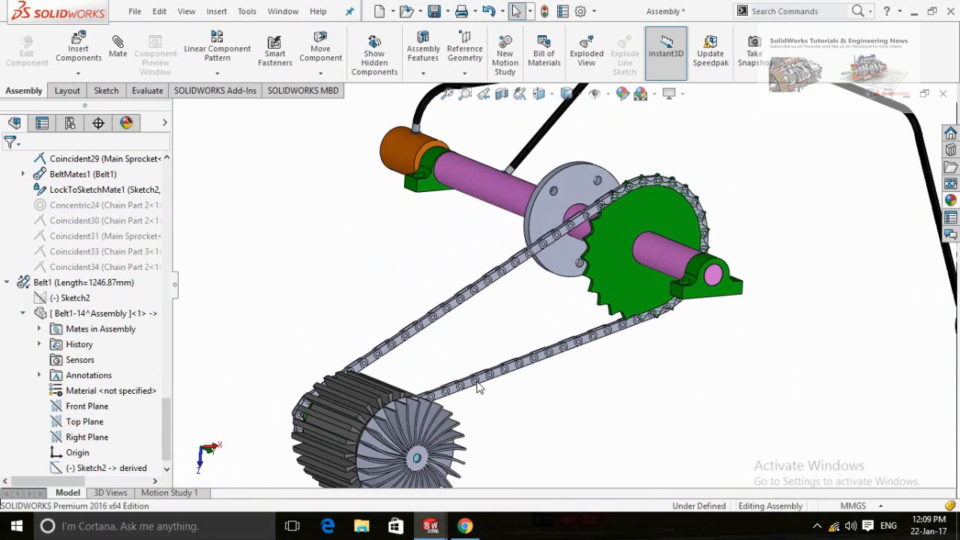
{"action": "left_click", "coordinate": [475, 381]}
{"action": "left_click", "coordinate": [515, 323]}
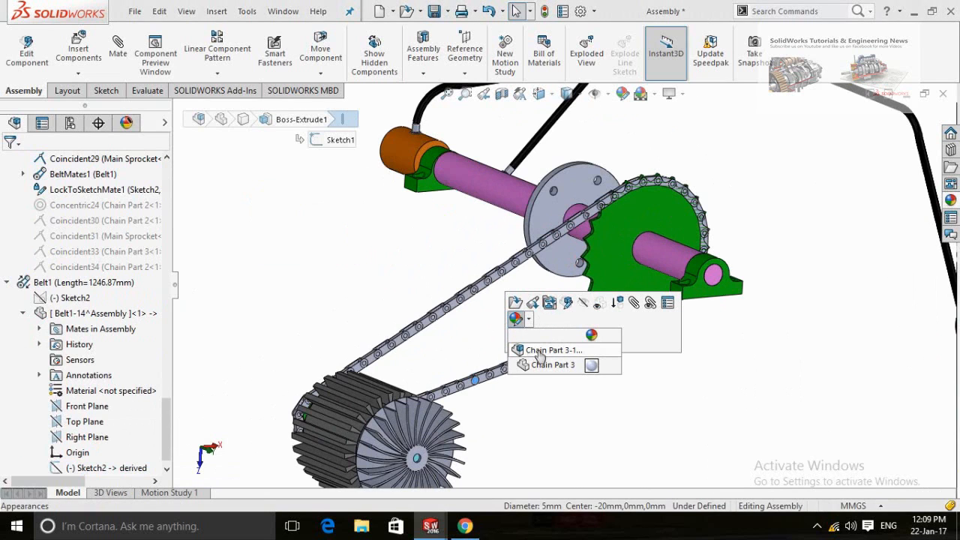
{"action": "left_click", "coordinate": [570, 414]}
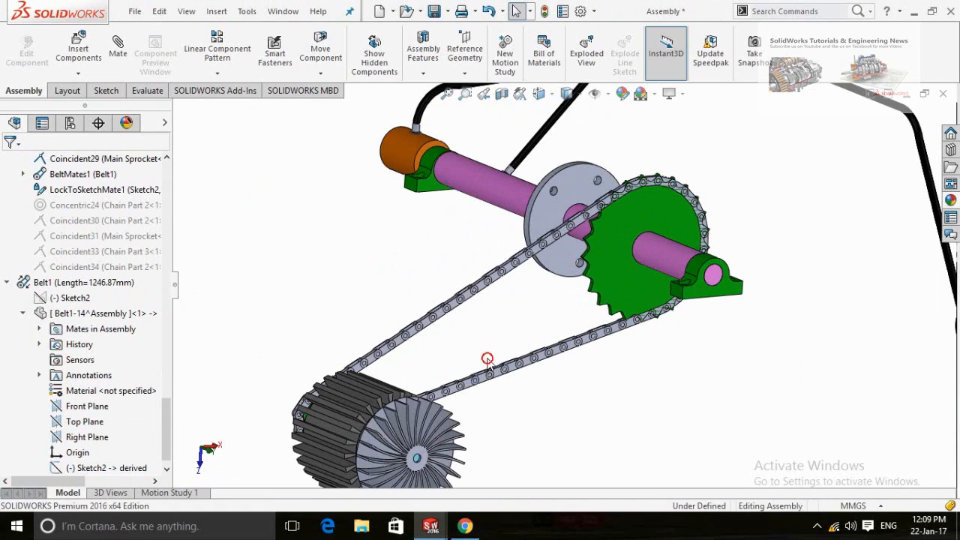
{"action": "scroll", "coordinate": [487, 359], "scroll_direction": "down", "scroll_amount": 3}
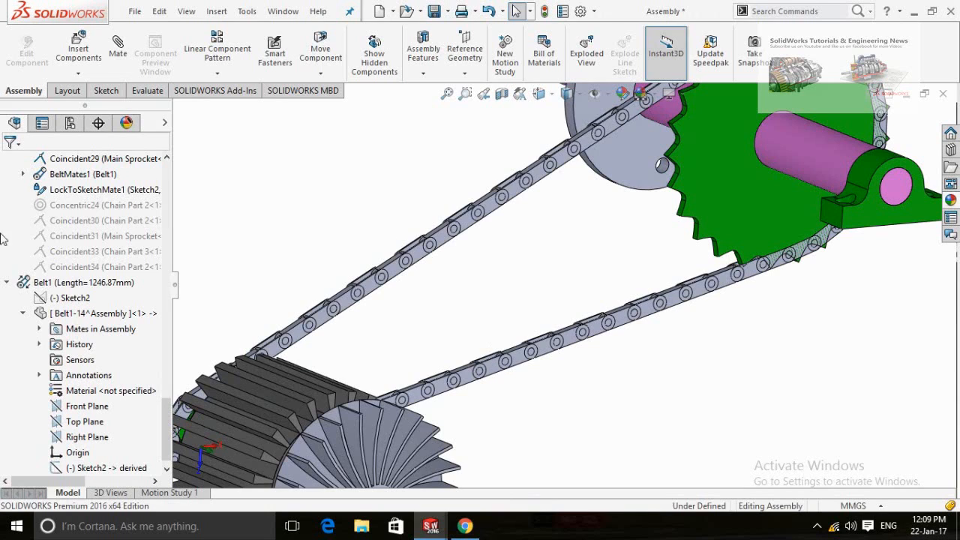
{"action": "scroll", "coordinate": [2, 285], "scroll_direction": "down", "scroll_amount": 1}
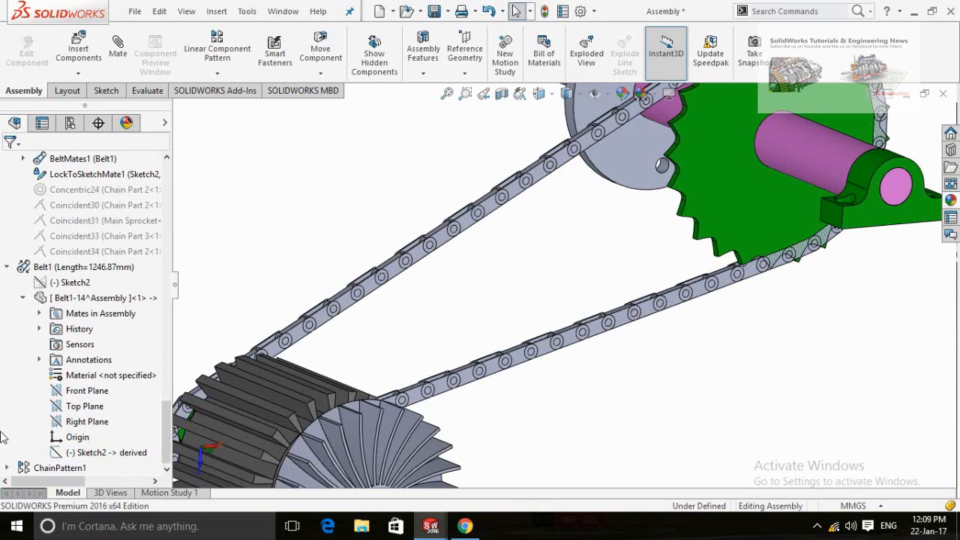
{"action": "left_click", "coordinate": [28, 468]}
{"action": "left_click", "coordinate": [391, 274]}
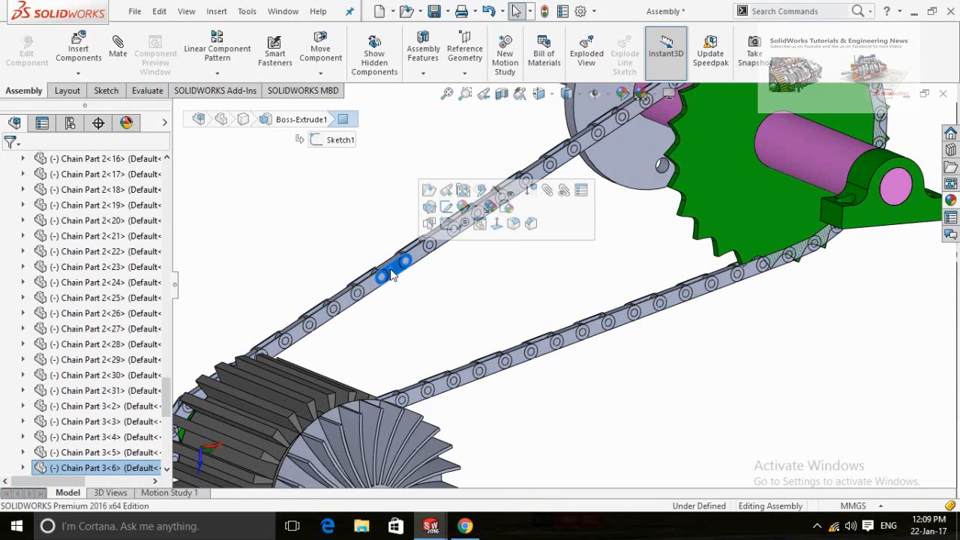
{"action": "left_click", "coordinate": [464, 208]}
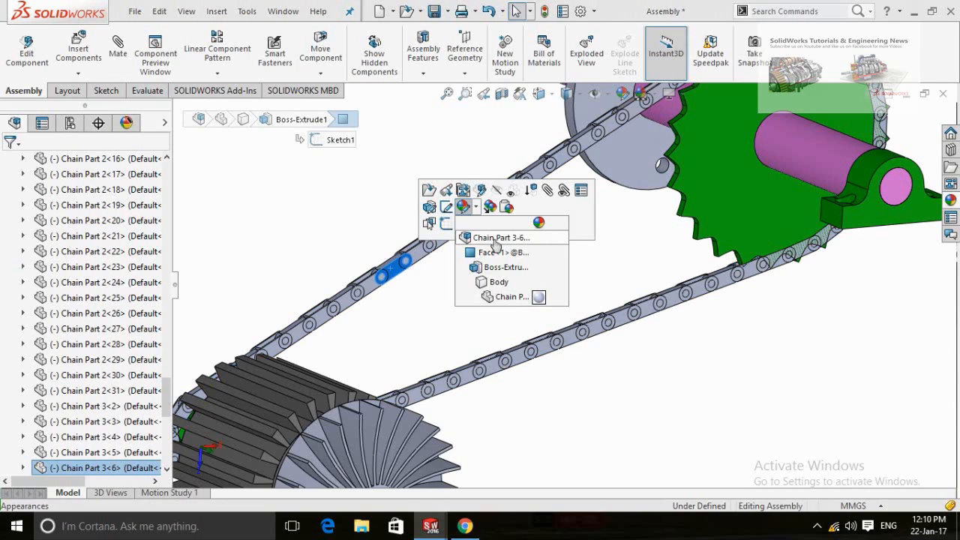
{"action": "scroll", "coordinate": [470, 284], "scroll_direction": "up", "scroll_amount": 4}
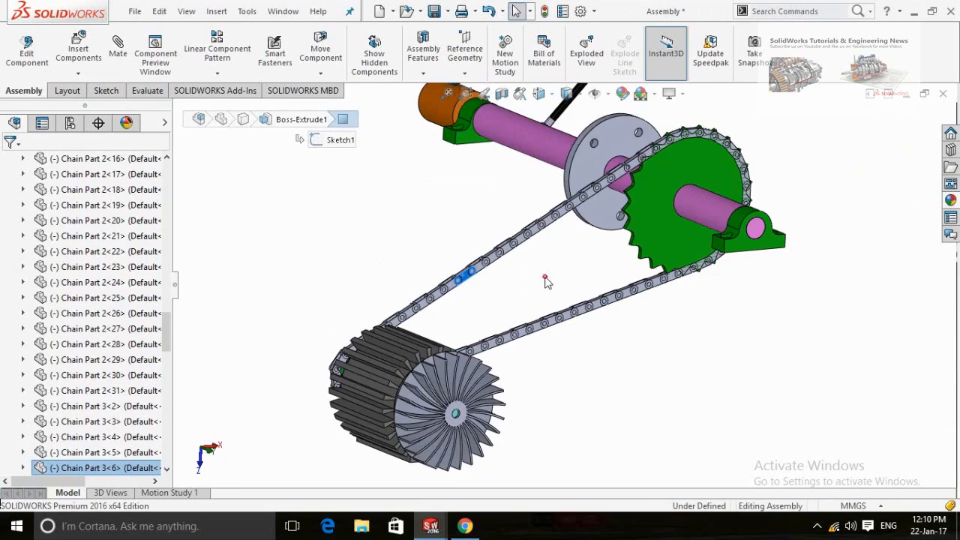
{"action": "left_click", "coordinate": [545, 281]}
Turn the main sprocket on its shaft to test the motion of the chain drive
{"action": "middle_click_drag", "start_coordinate": [568, 298], "coordinate": [741, 242]}
{"action": "scroll", "coordinate": [728, 248], "scroll_direction": "down", "scroll_amount": 6}
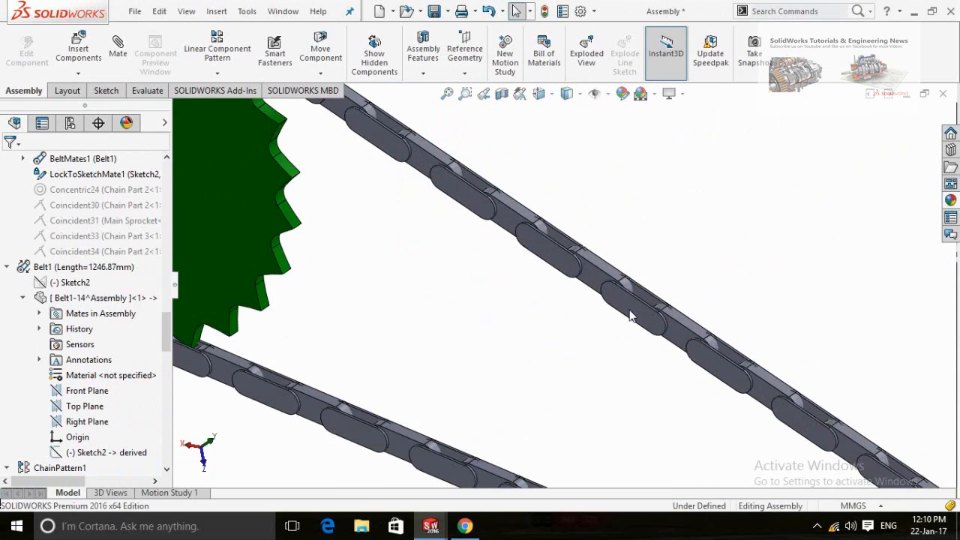
{"action": "scroll", "coordinate": [611, 306], "scroll_direction": "down", "scroll_amount": 2}
{"action": "scroll", "coordinate": [553, 305], "scroll_direction": "up", "scroll_amount": 5}
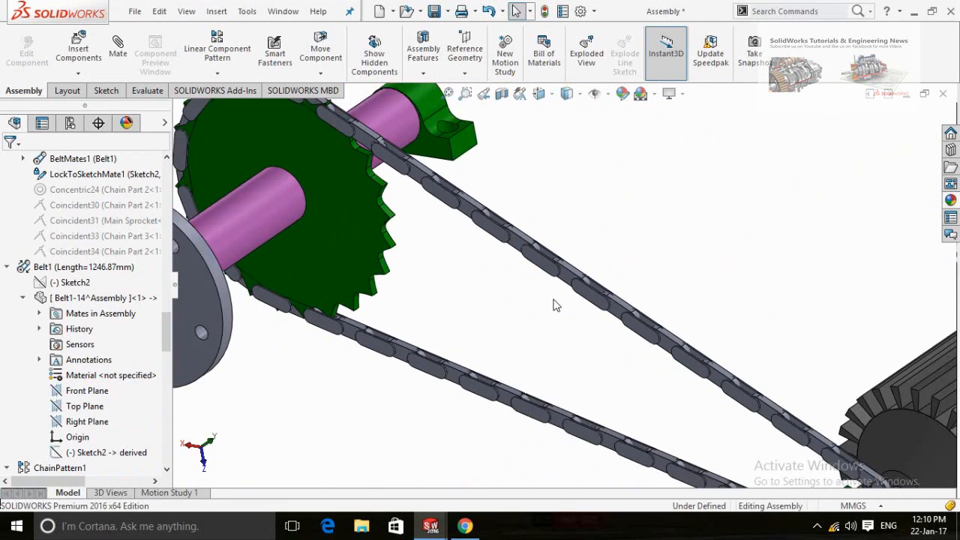
{"action": "scroll", "coordinate": [458, 296], "scroll_direction": "up", "scroll_amount": 4}
{"action": "scroll", "coordinate": [501, 294], "scroll_direction": "up", "scroll_amount": 3}
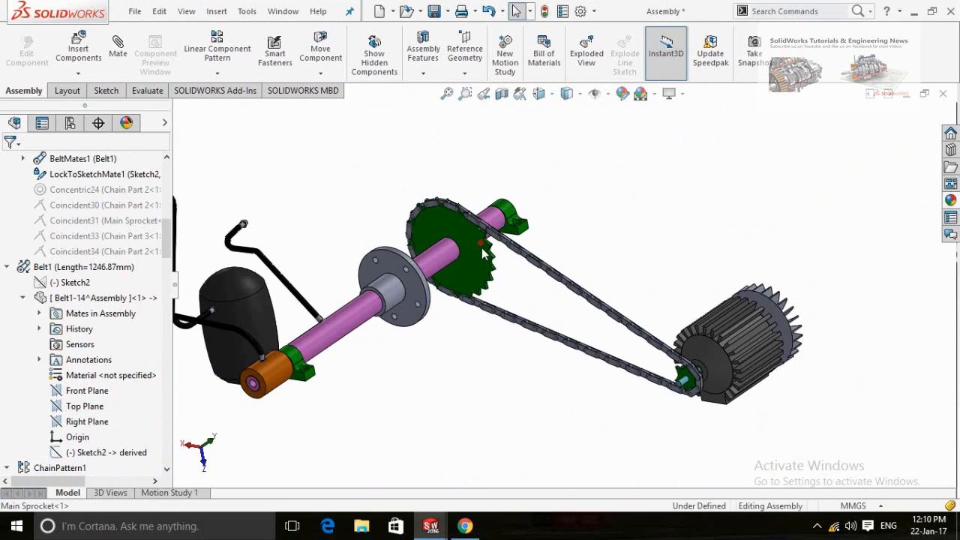
{"action": "left_click", "coordinate": [486, 279]}
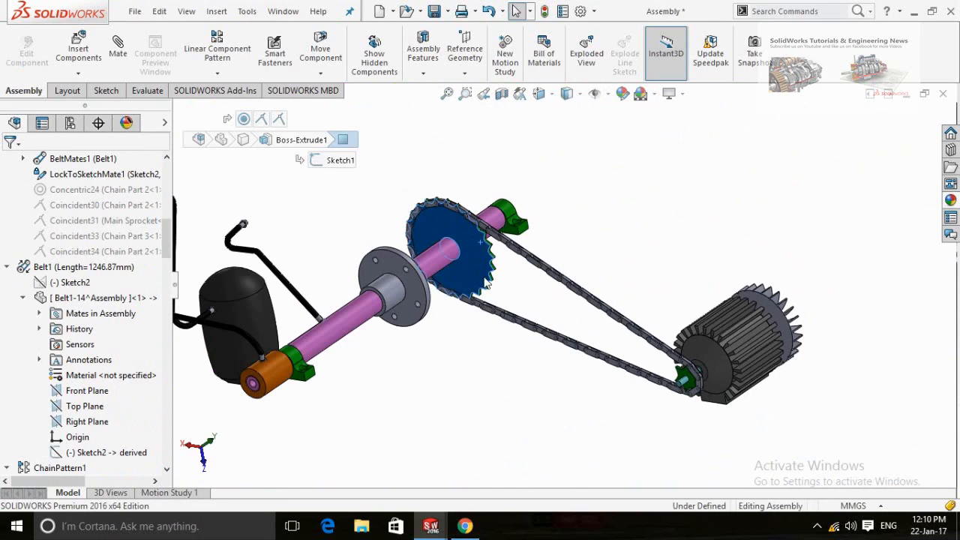
{"action": "left_click", "coordinate": [479, 347]}
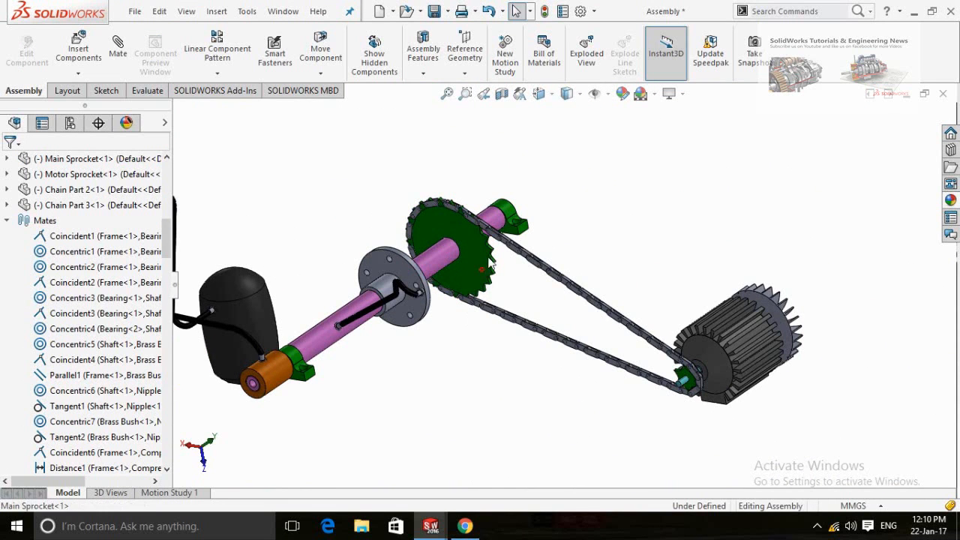
{"action": "left_click", "coordinate": [486, 252]}
{"action": "left_click_drag", "start_coordinate": [433, 216], "coordinate": [506, 377]}
Turn the motor fan to test whether it drives the chain and both sprockets
{"action": "middle_click_drag", "start_coordinate": [506, 377], "coordinate": [482, 390]}
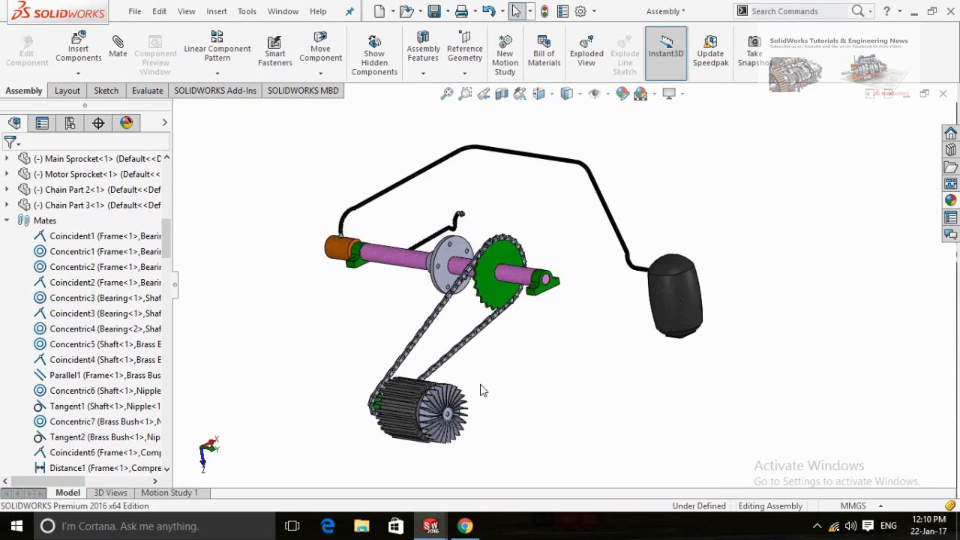
{"action": "scroll", "coordinate": [463, 389], "scroll_direction": "down", "scroll_amount": 3}
{"action": "left_click", "coordinate": [446, 395]}
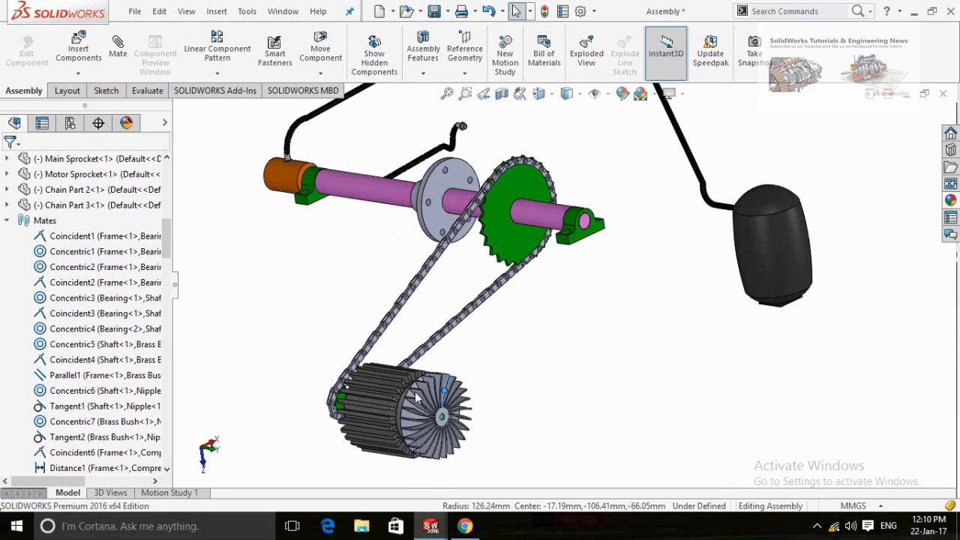
{"action": "left_click", "coordinate": [515, 362]}
{"action": "scroll", "coordinate": [454, 386], "scroll_direction": "down", "scroll_amount": 2}
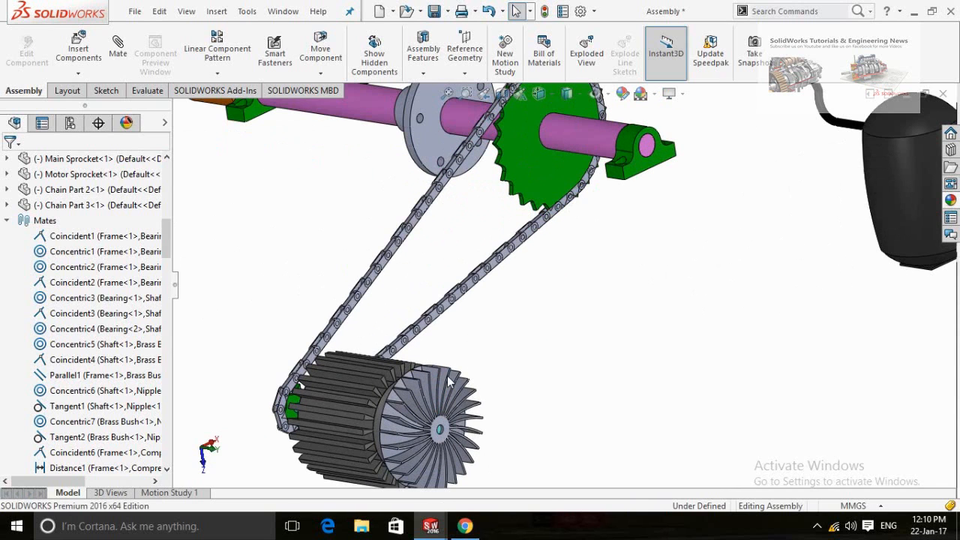
{"action": "left_click", "coordinate": [450, 373]}
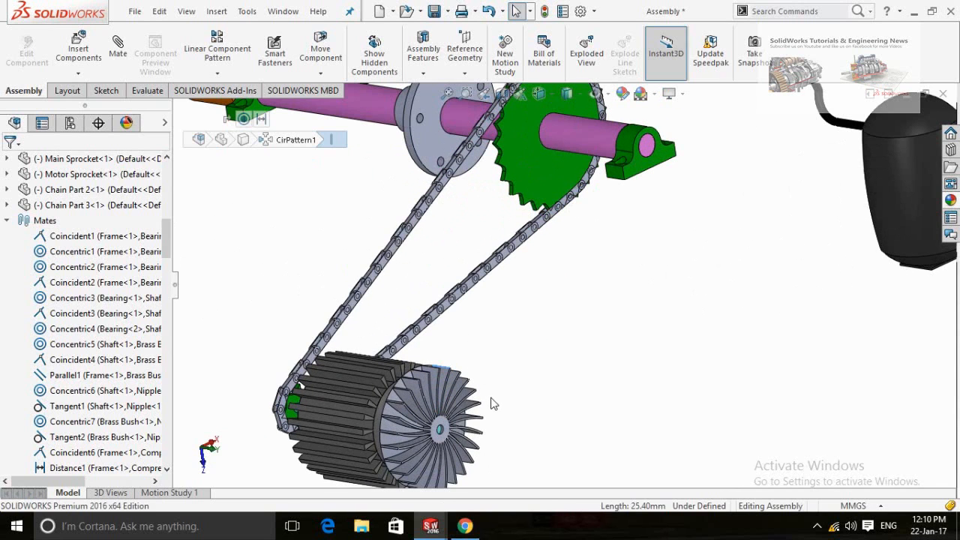
{"action": "left_click_drag", "start_coordinate": [493, 404], "coordinate": [500, 307]}
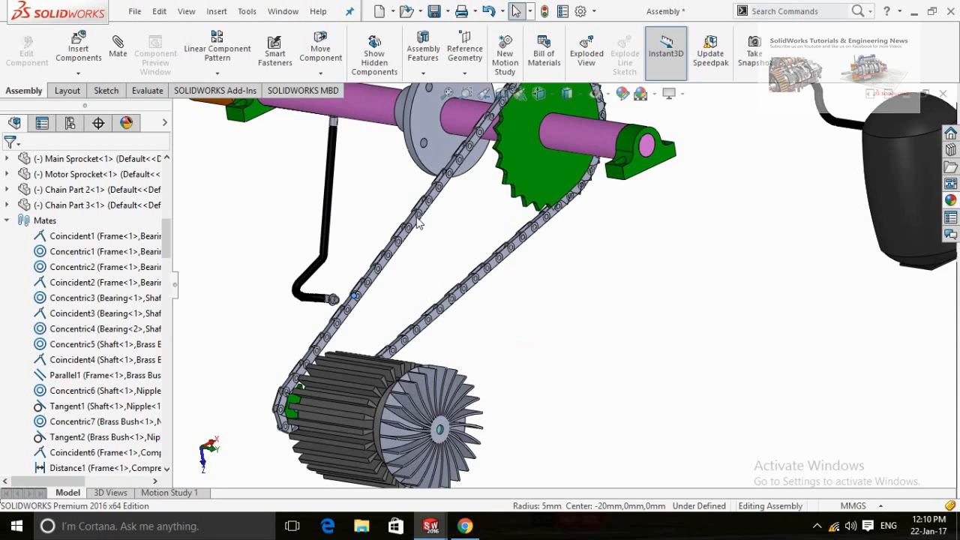
Move a chain link along the belt path on the chain's upper run to test the Dynamic pattern's motion
{"action": "left_click_drag", "start_coordinate": [458, 166], "coordinate": [459, 165]}
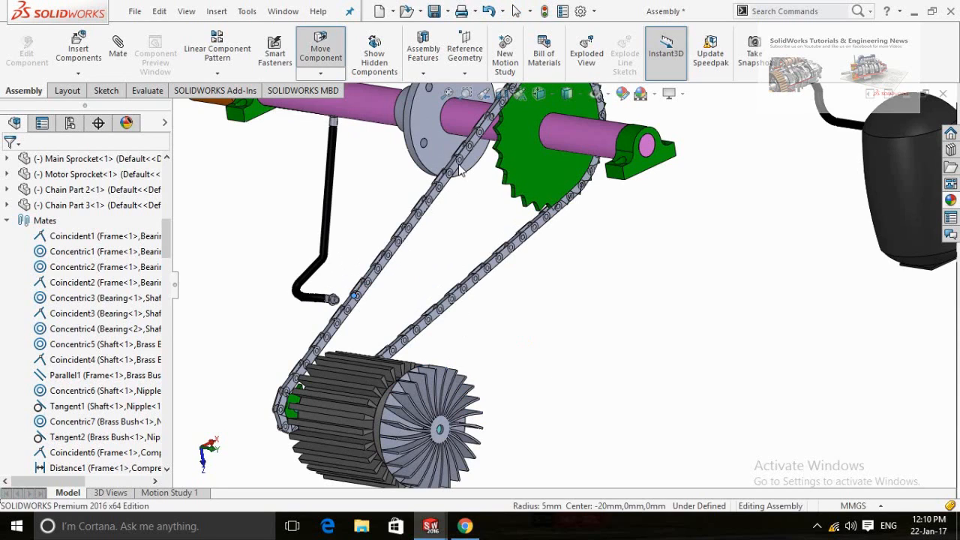
{"action": "left_click_drag", "start_coordinate": [405, 246], "coordinate": [524, 303]}
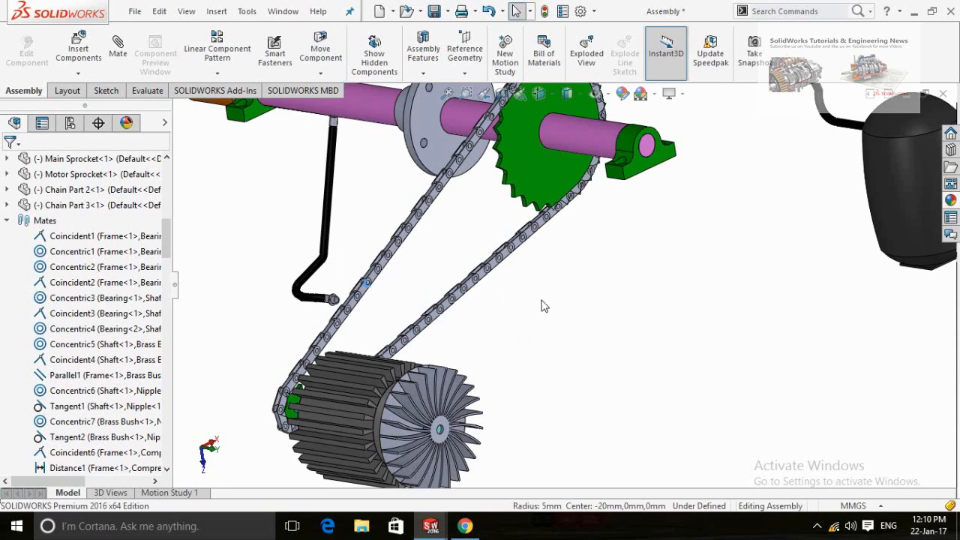
{"action": "scroll", "coordinate": [553, 308], "scroll_direction": "up", "scroll_amount": 2}
{"action": "scroll", "coordinate": [553, 308], "scroll_direction": "up", "scroll_amount": 1}
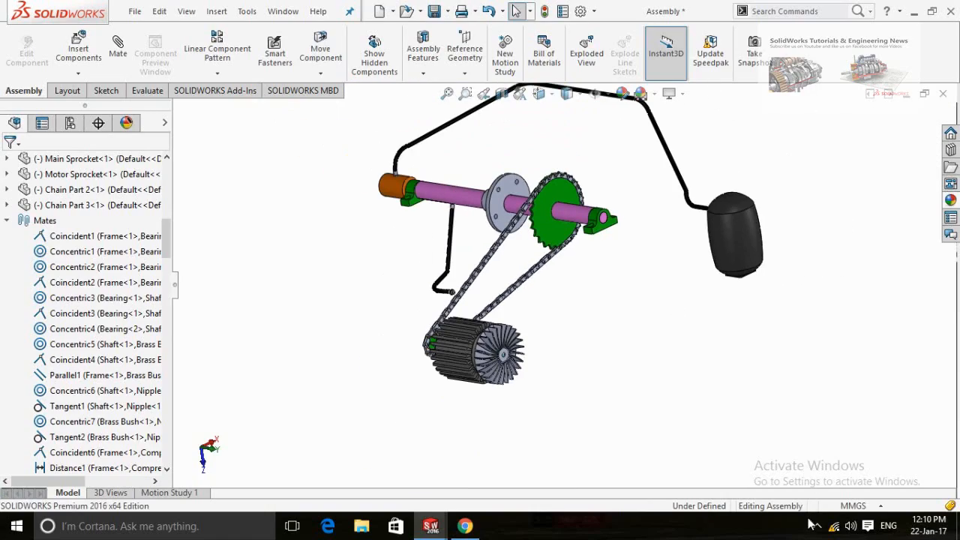